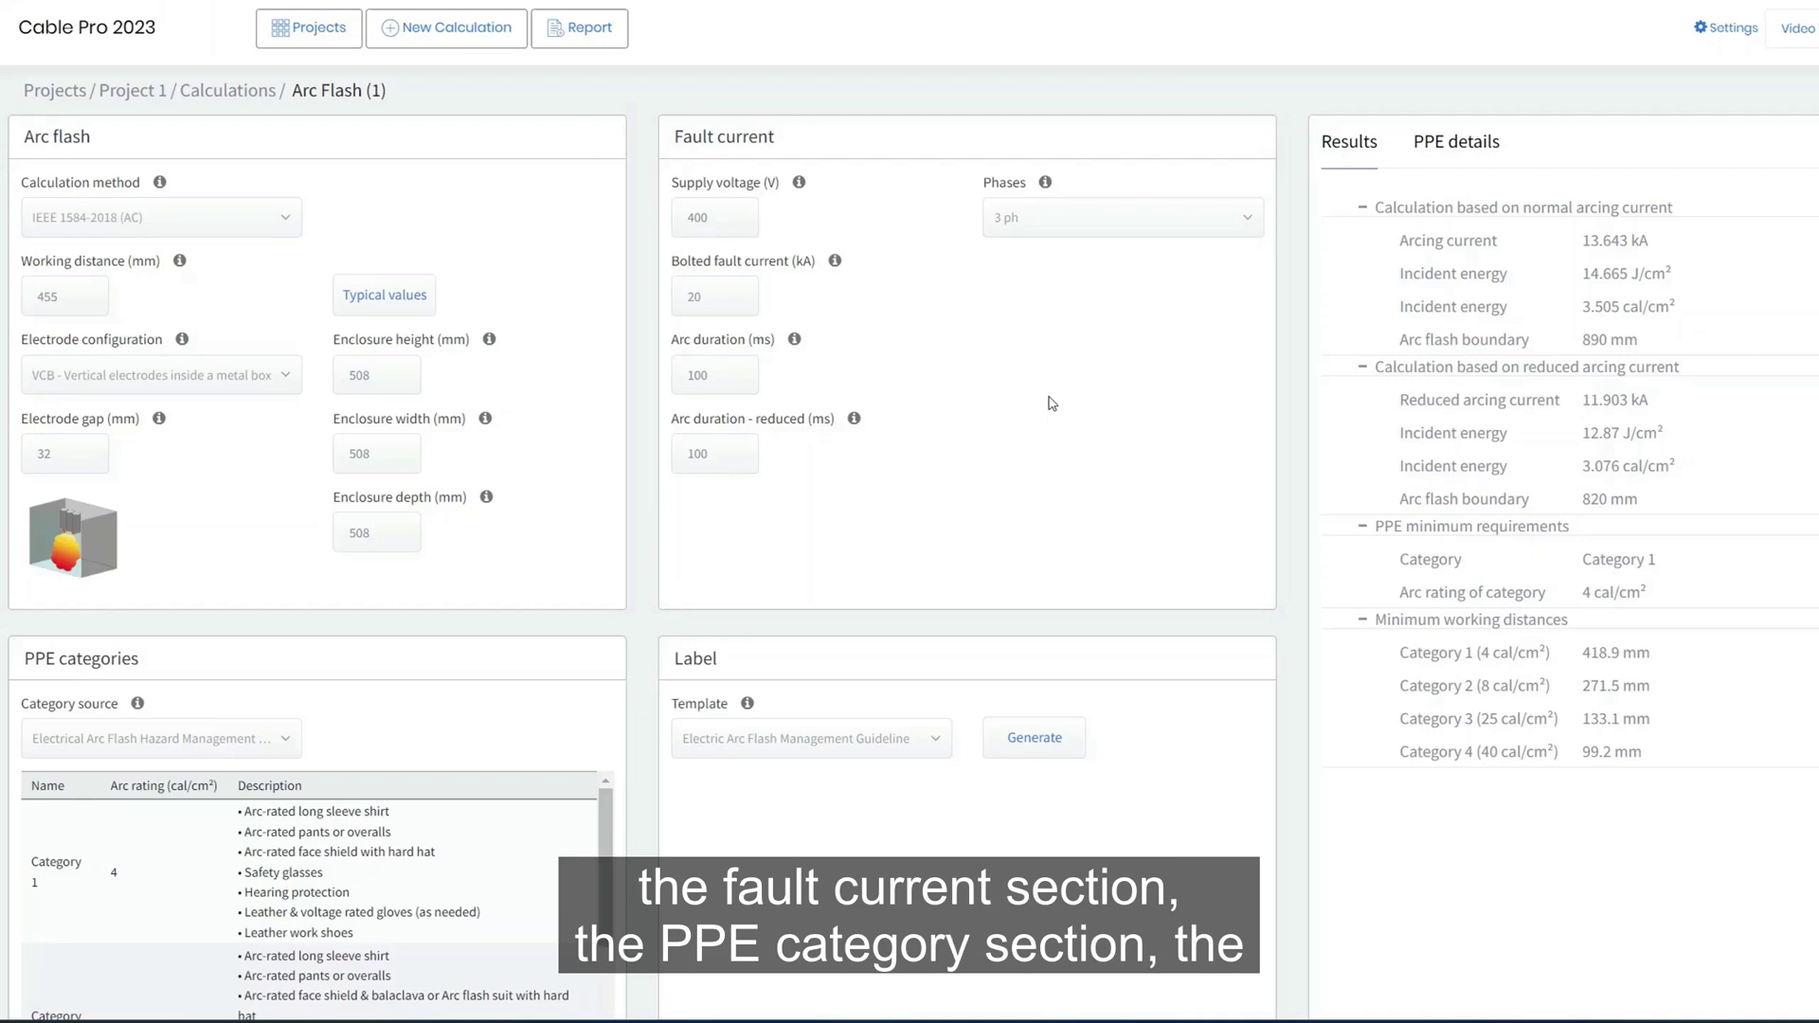
scroll(1049, 403, down, 2)
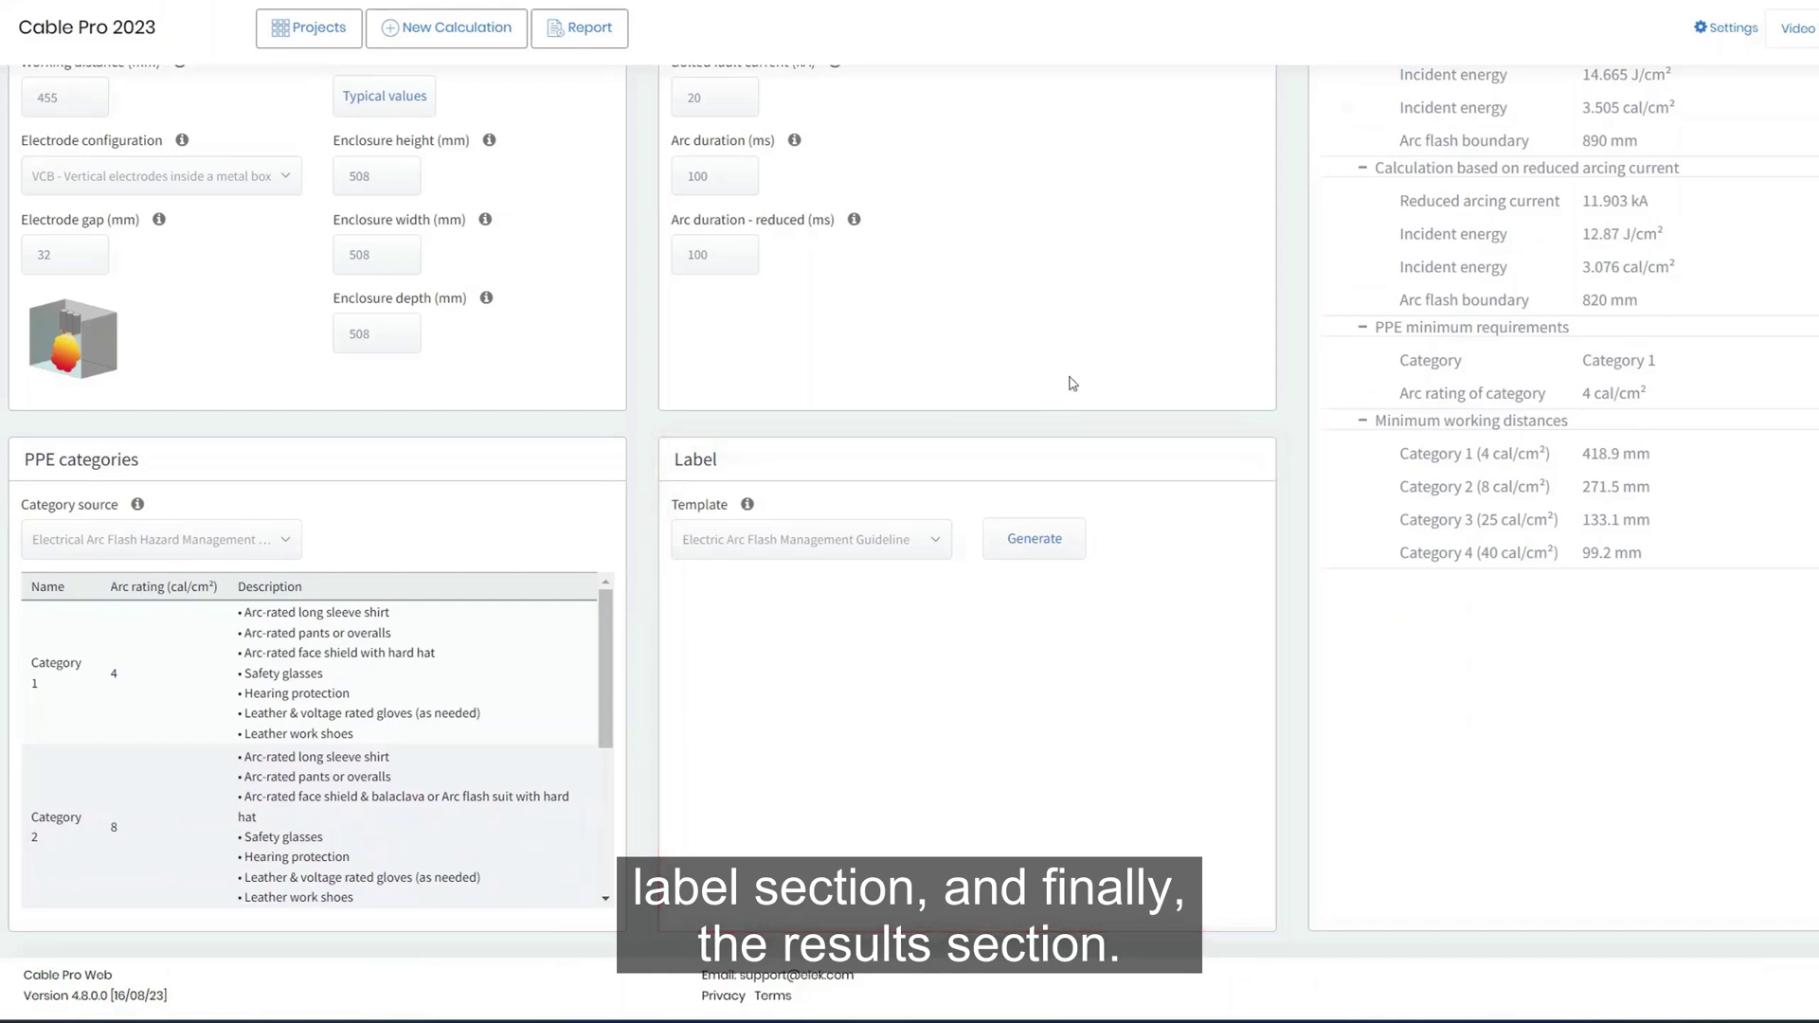
scroll(1072, 382, up, 2)
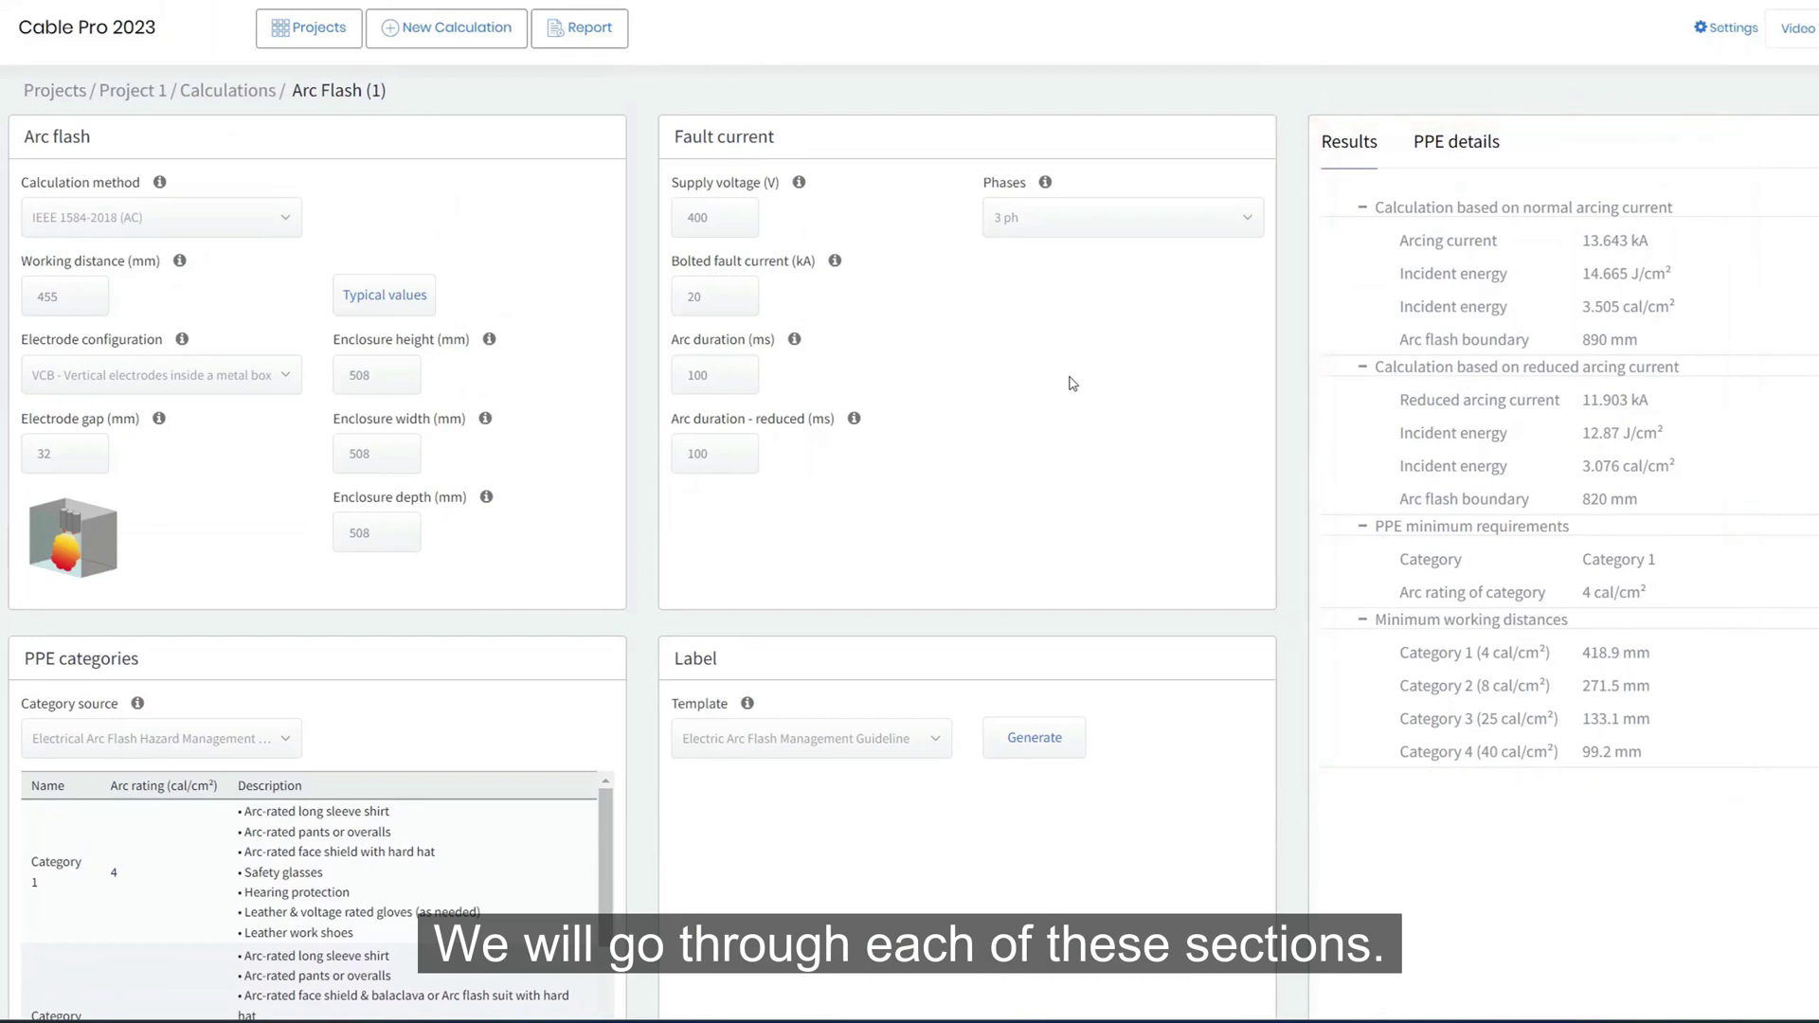
click(284, 223)
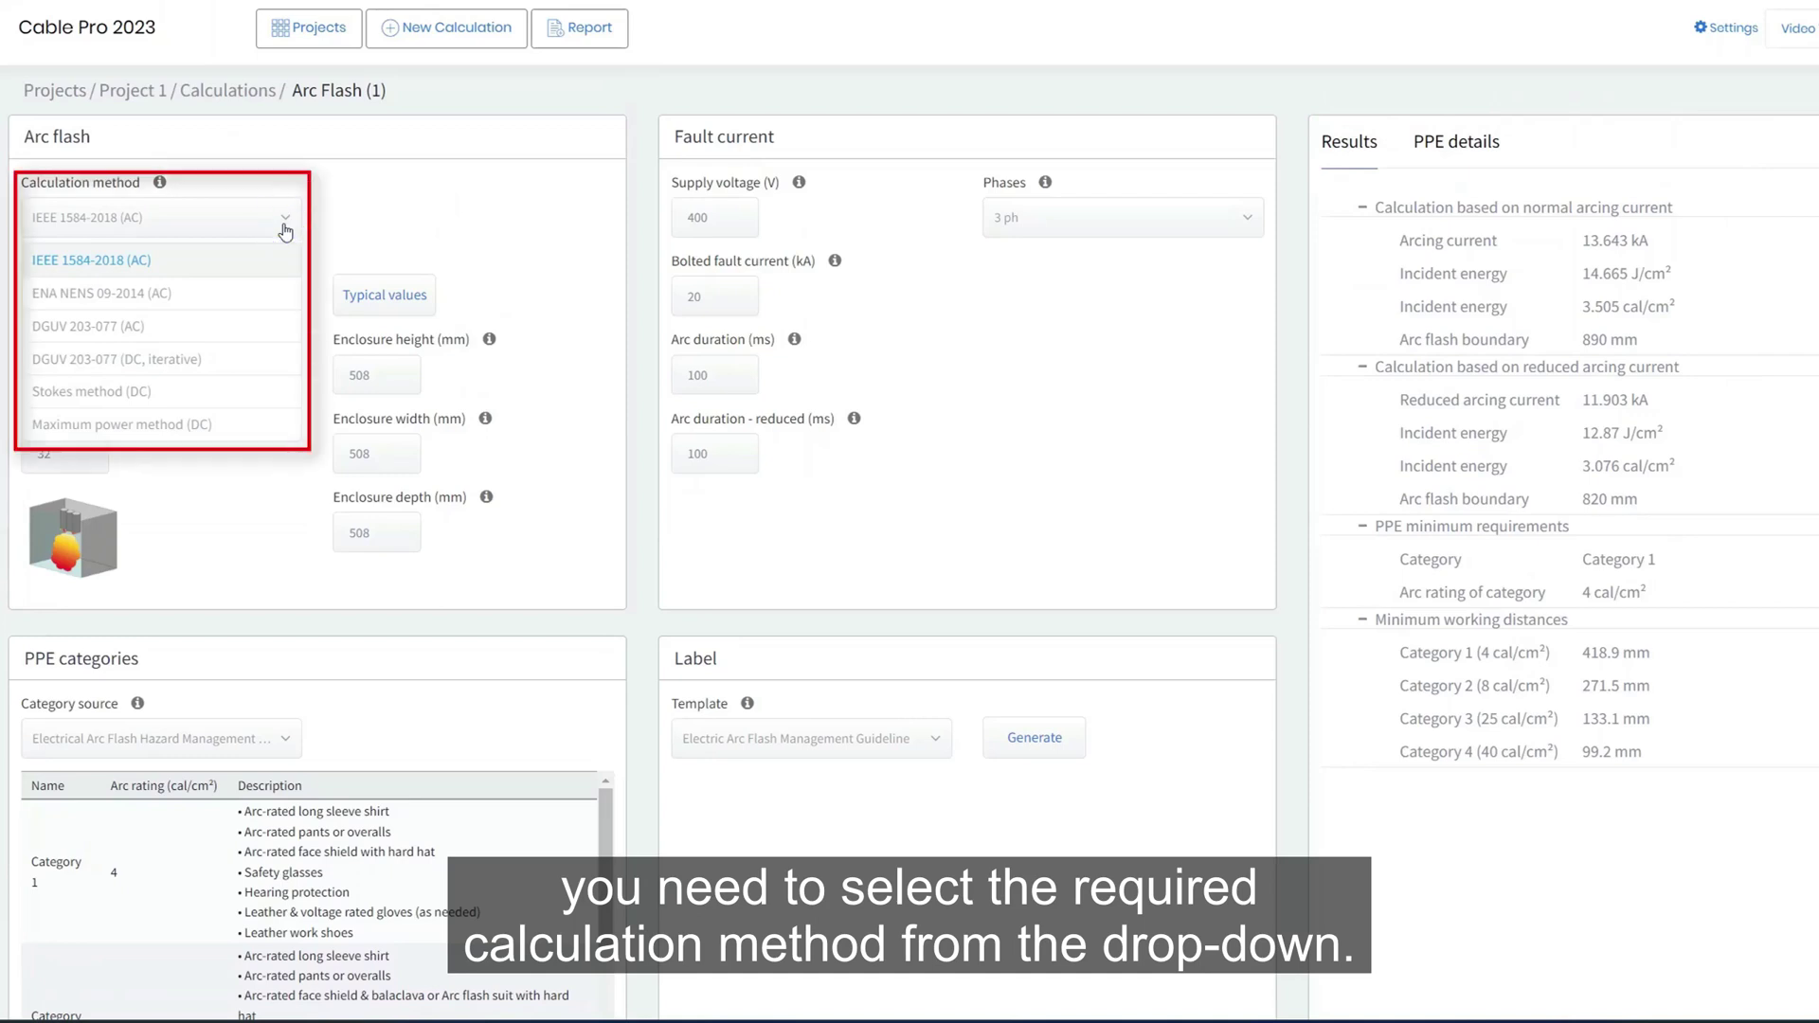
click(283, 226)
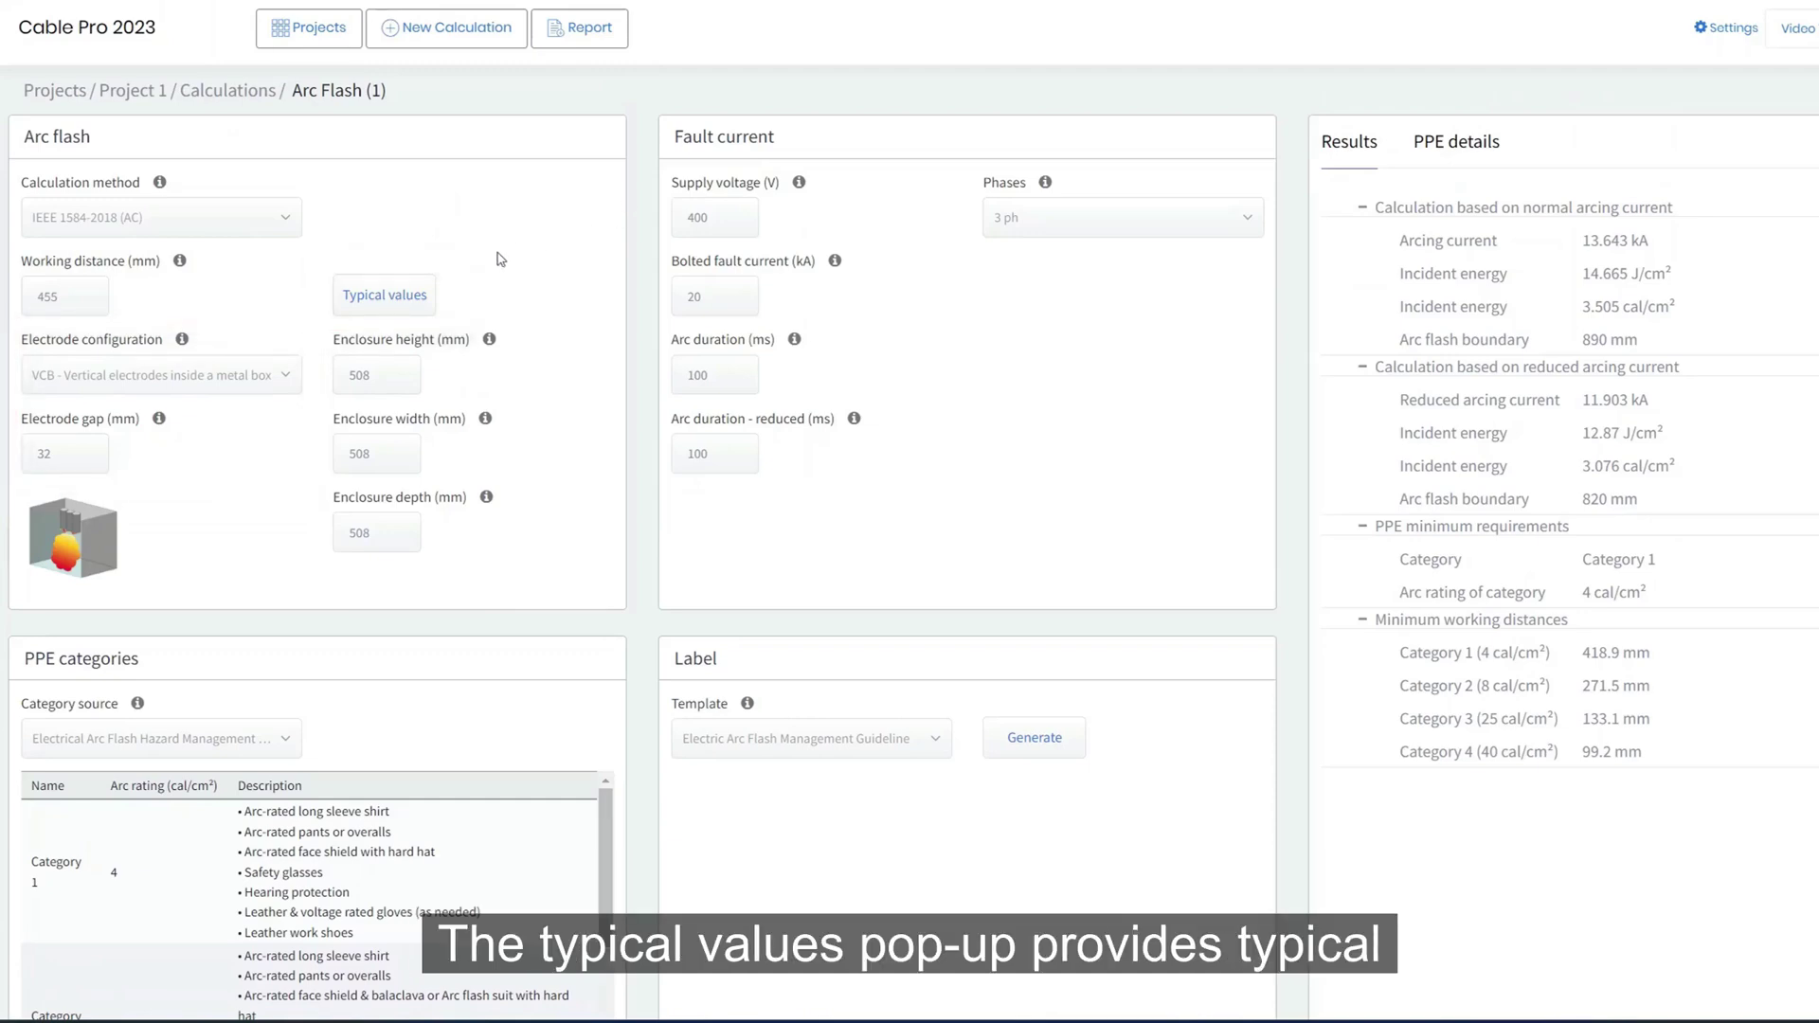
click(385, 295)
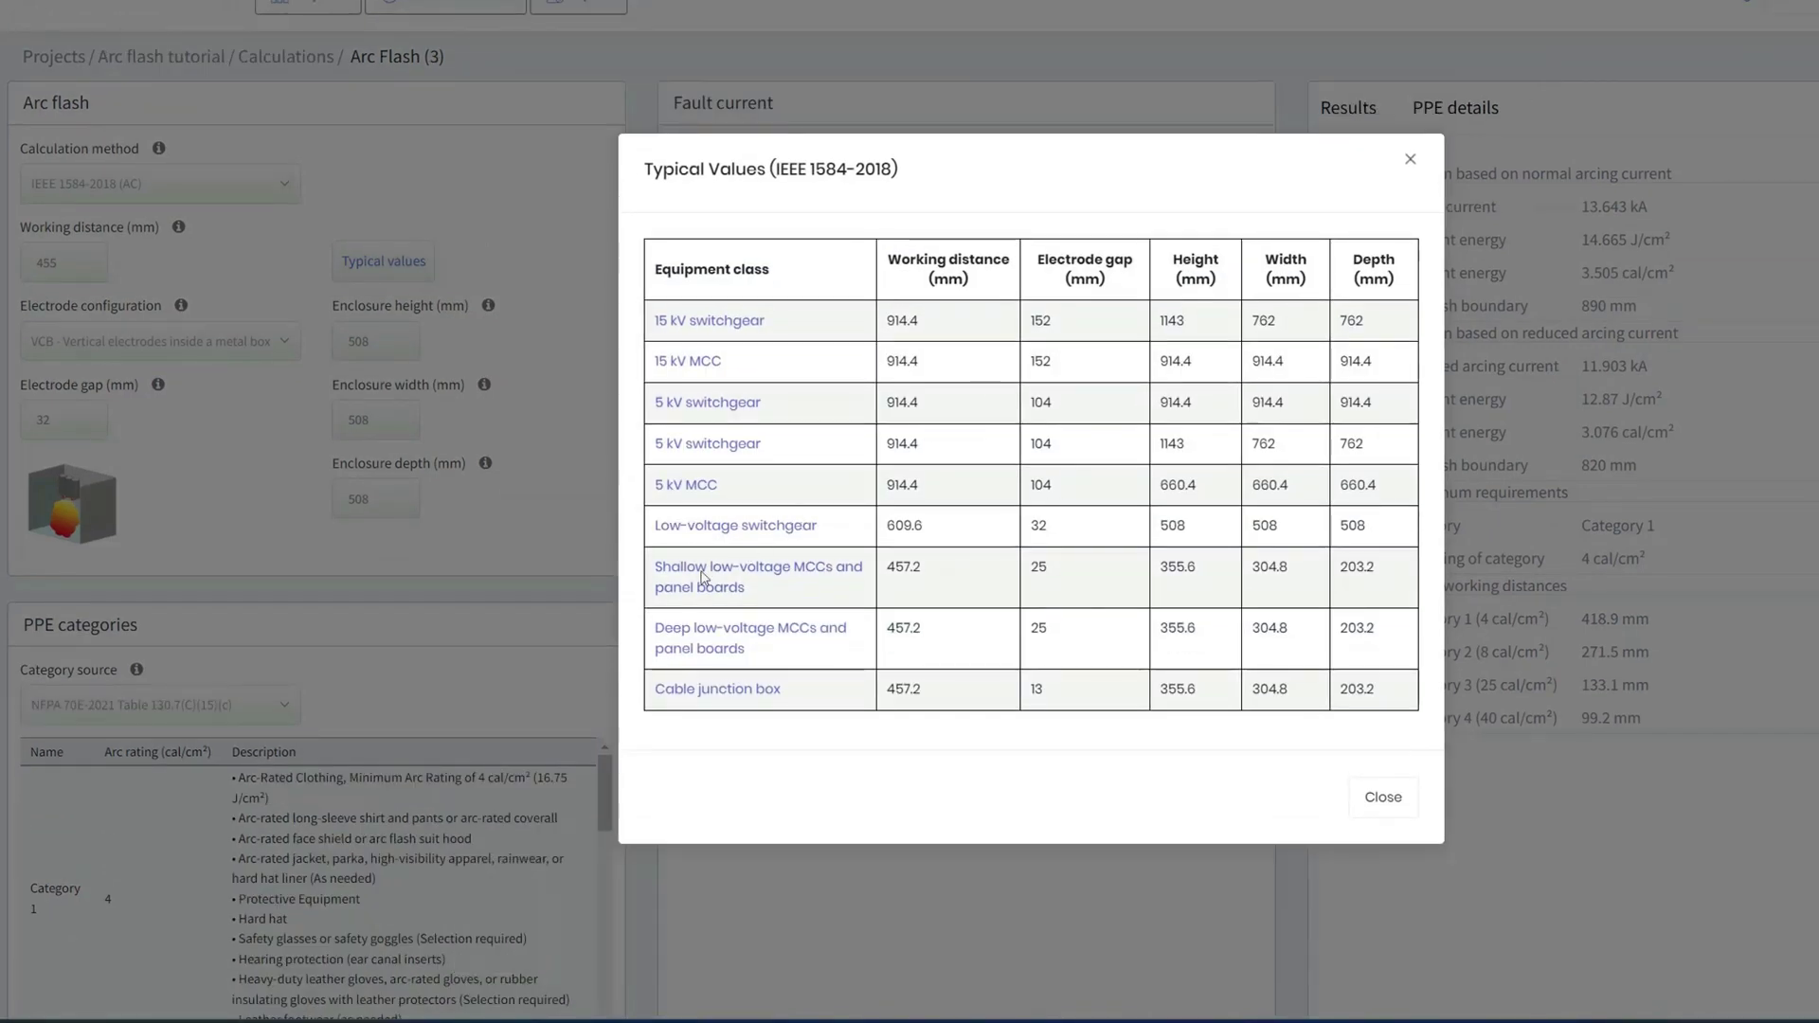
click(702, 578)
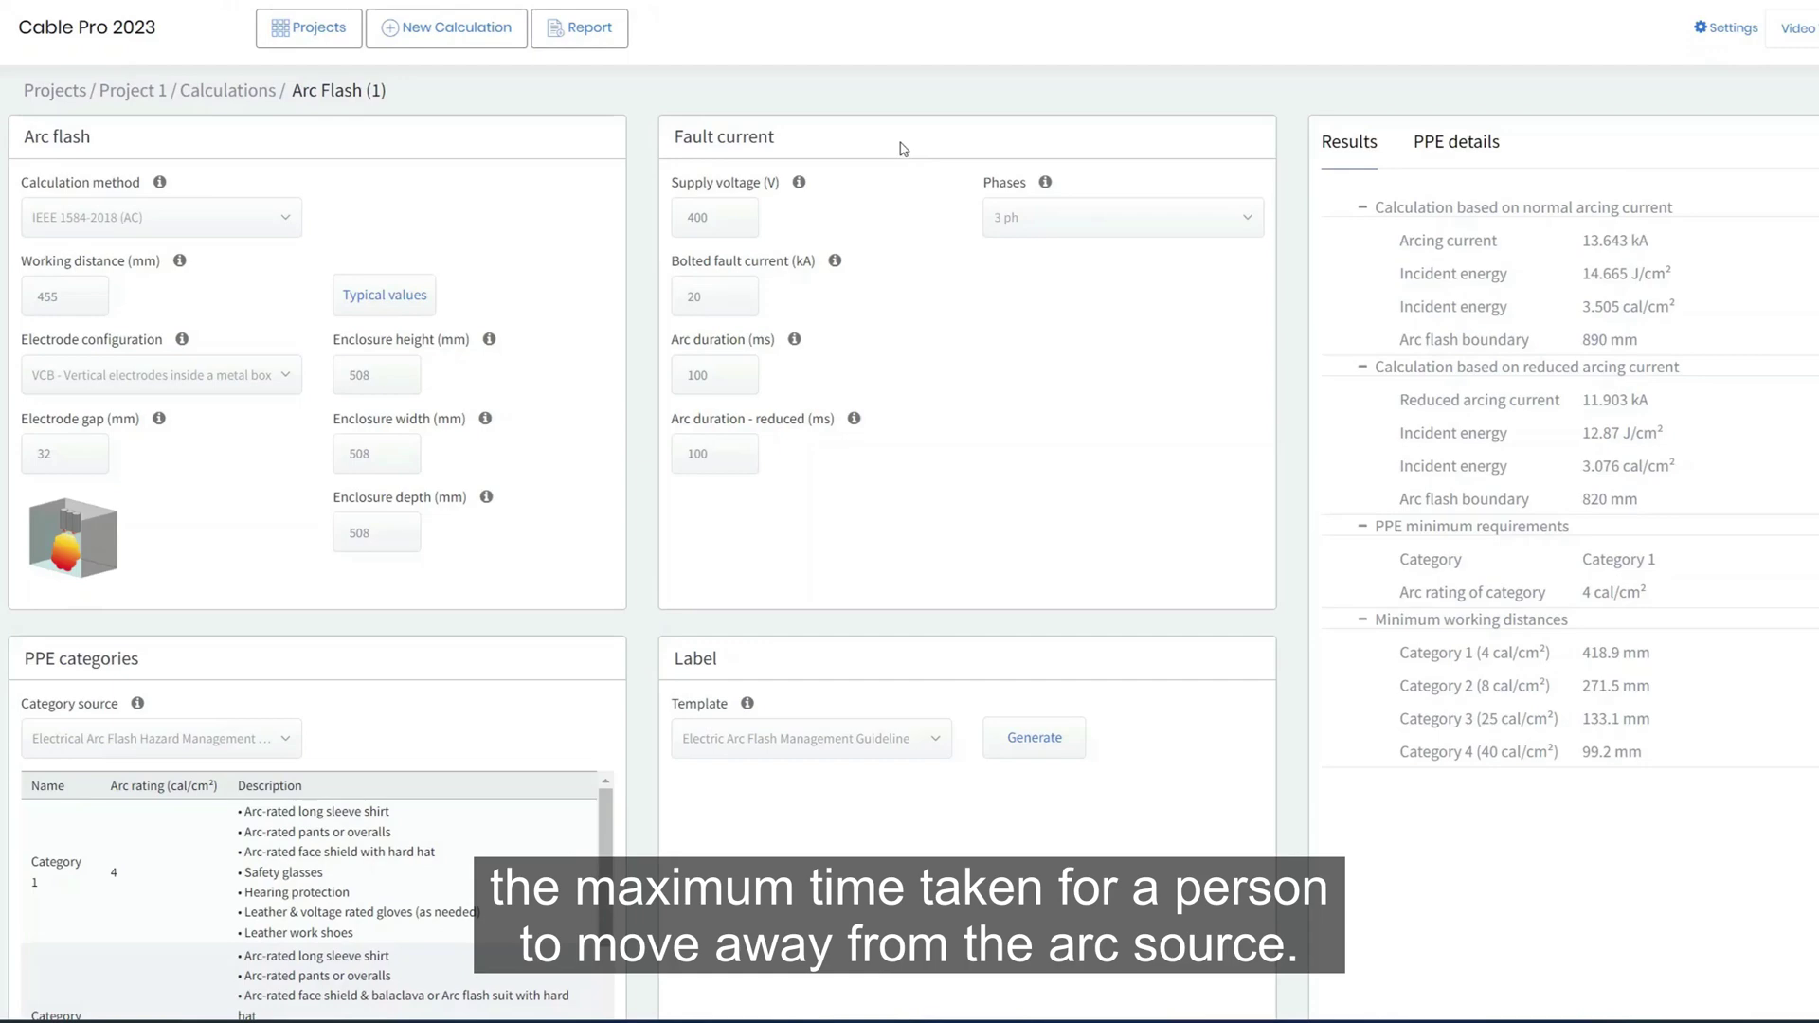
Try PPE category sources: NFPA 70E-2021 Table 130.7(C)(15)(c), then the import-from-file option.
scroll(900, 217, down, 2)
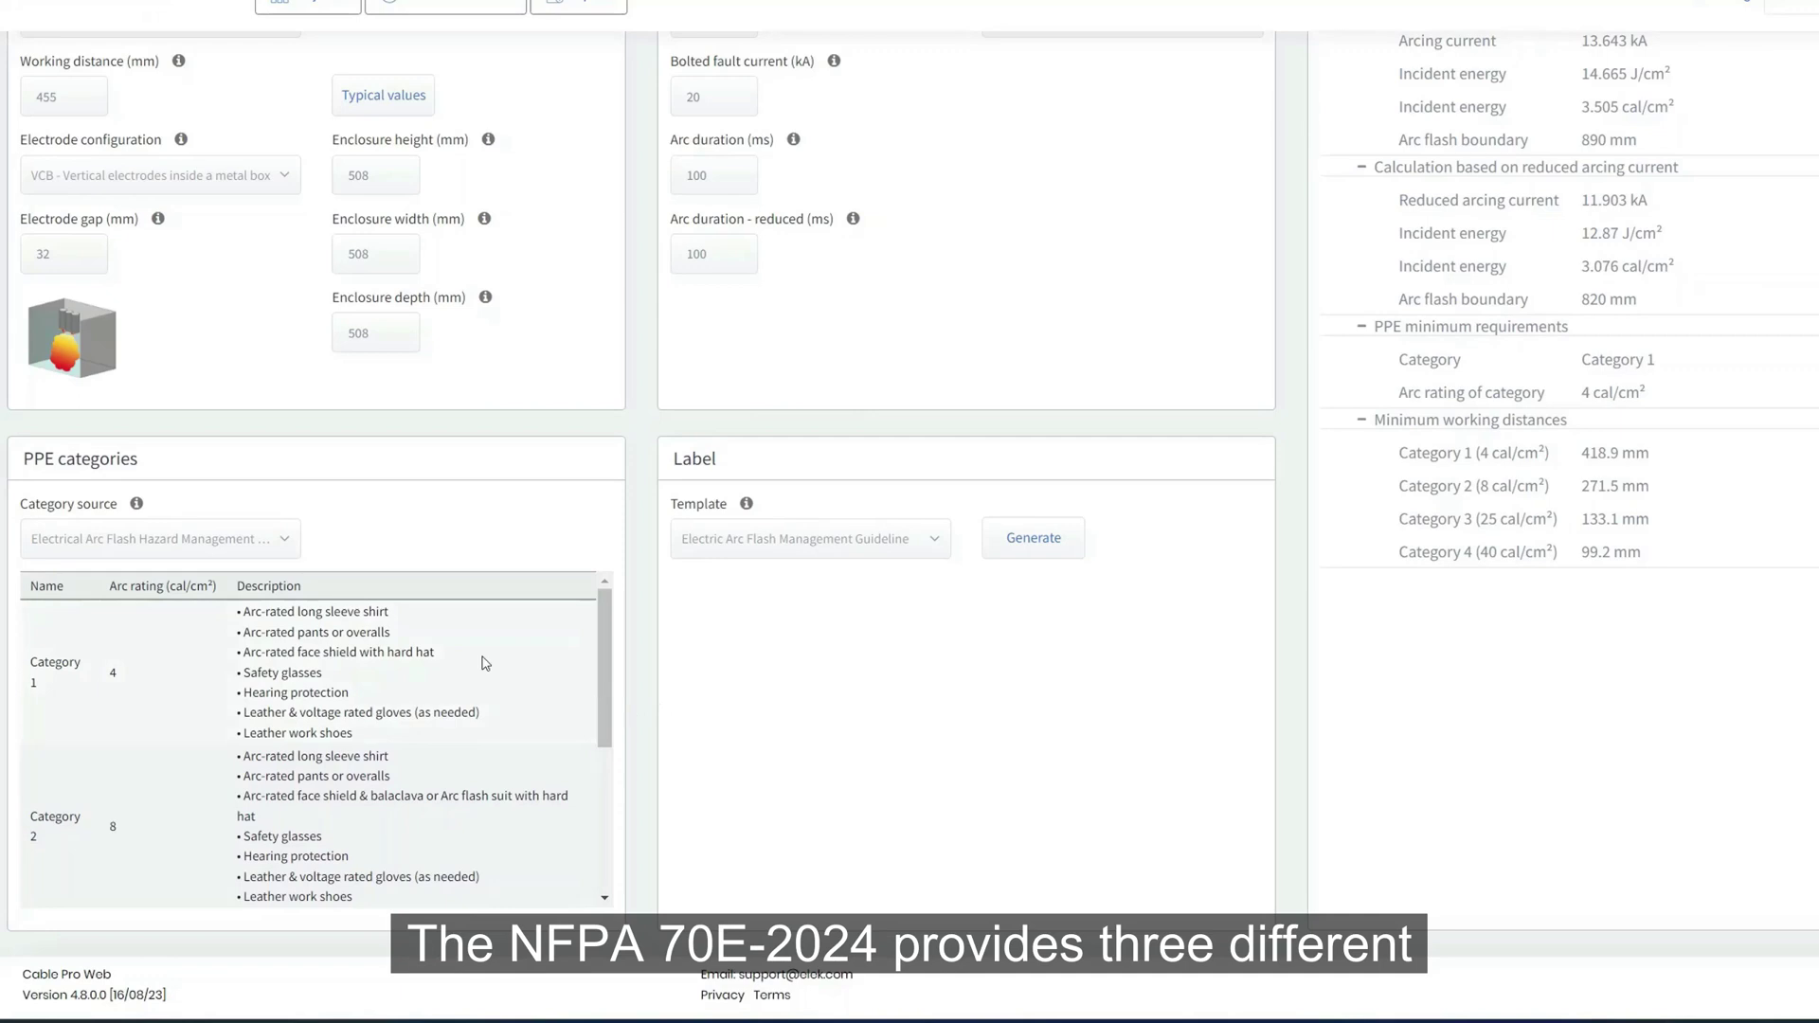
click(280, 541)
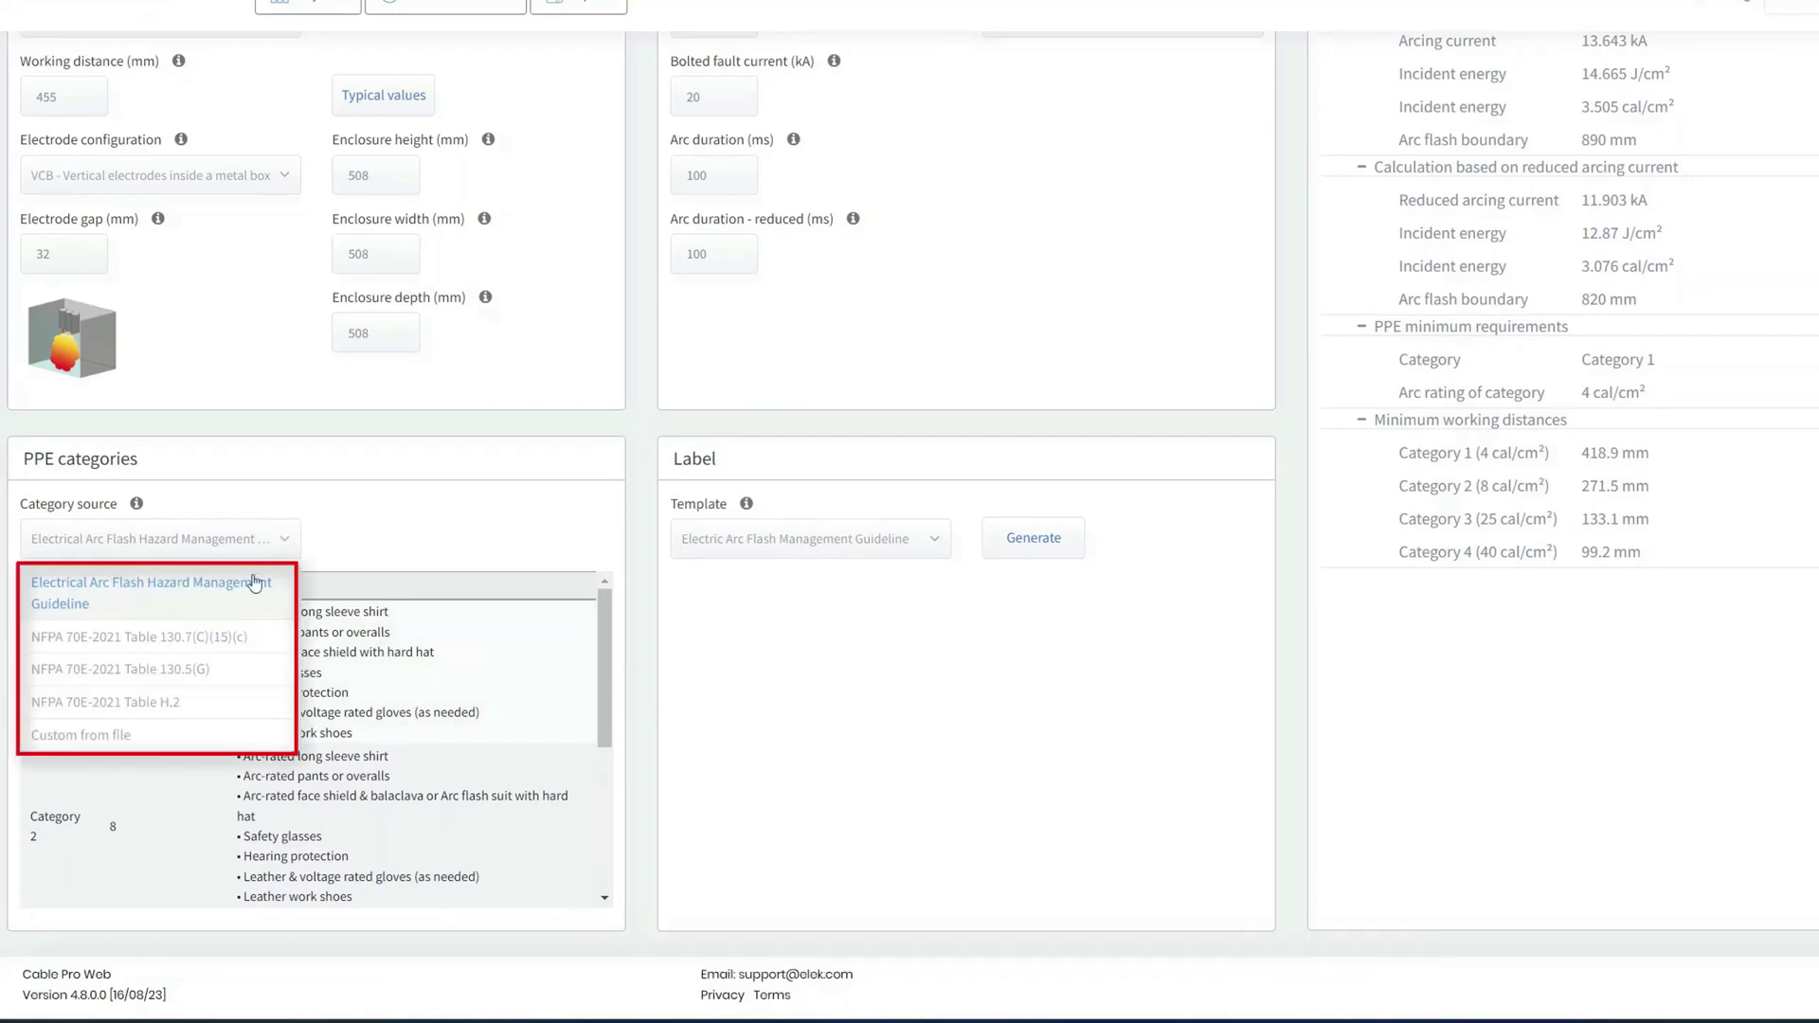
click(217, 637)
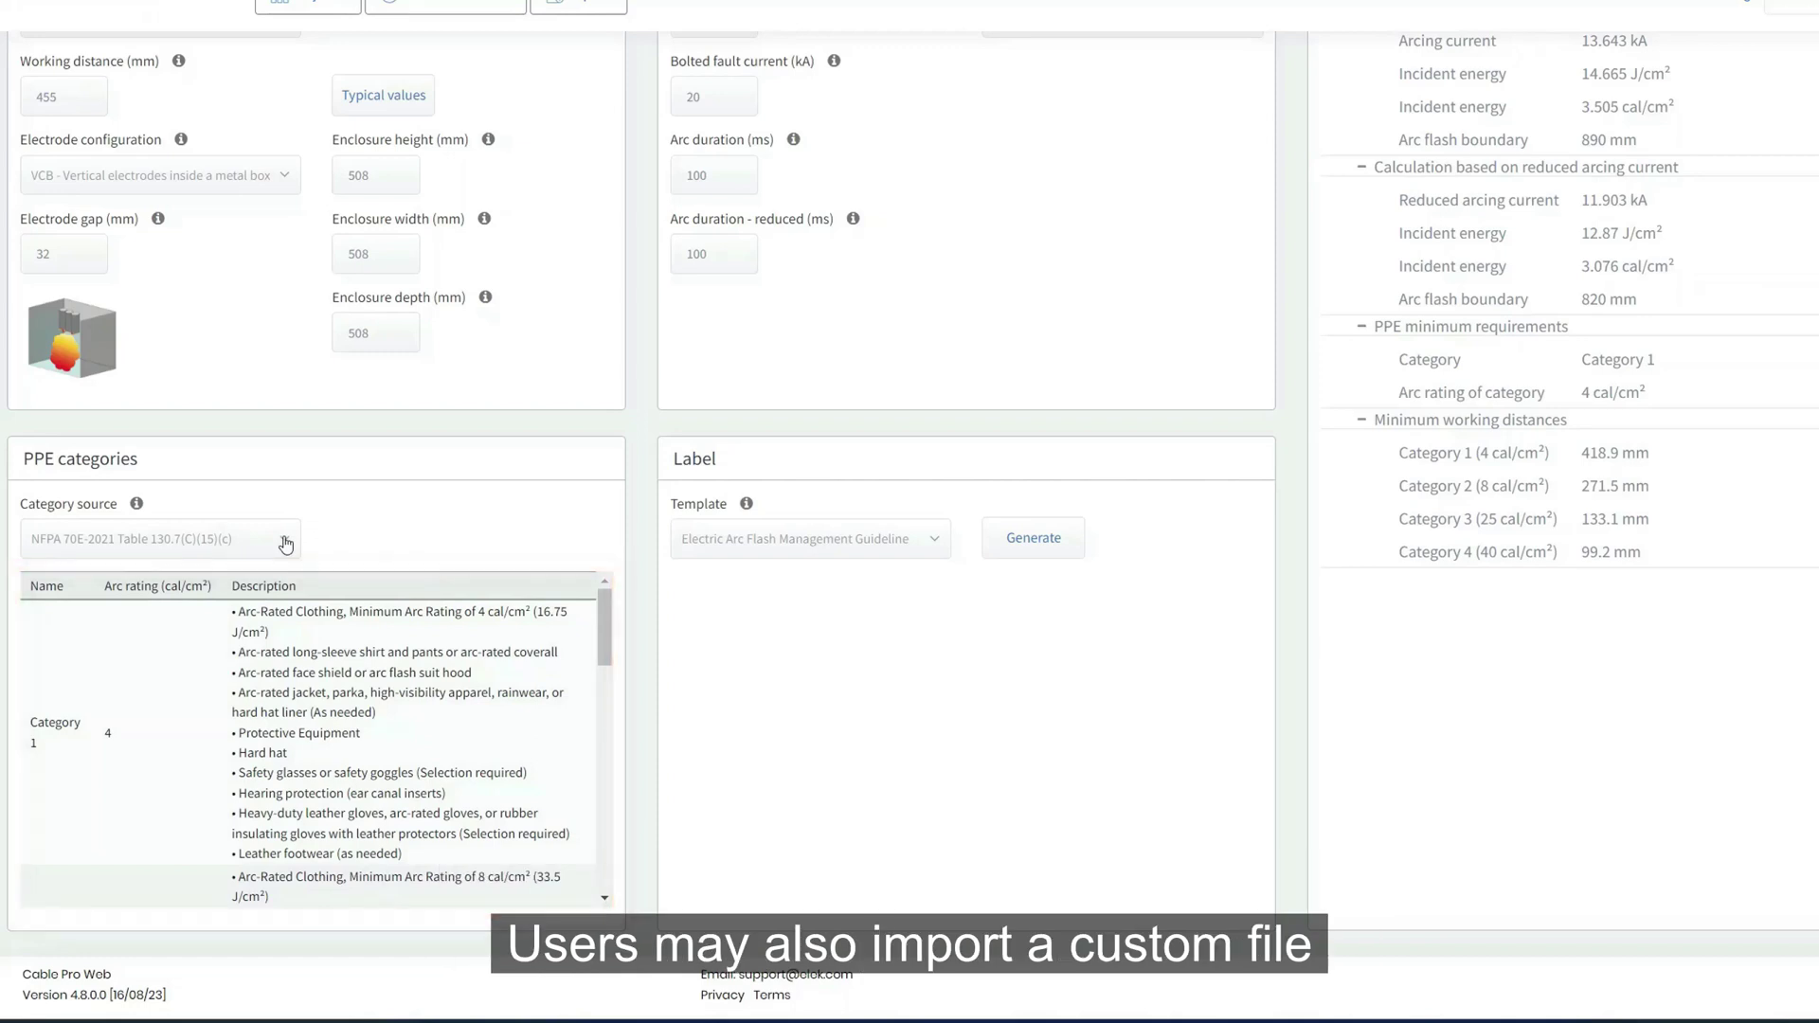
click(284, 540)
click(111, 735)
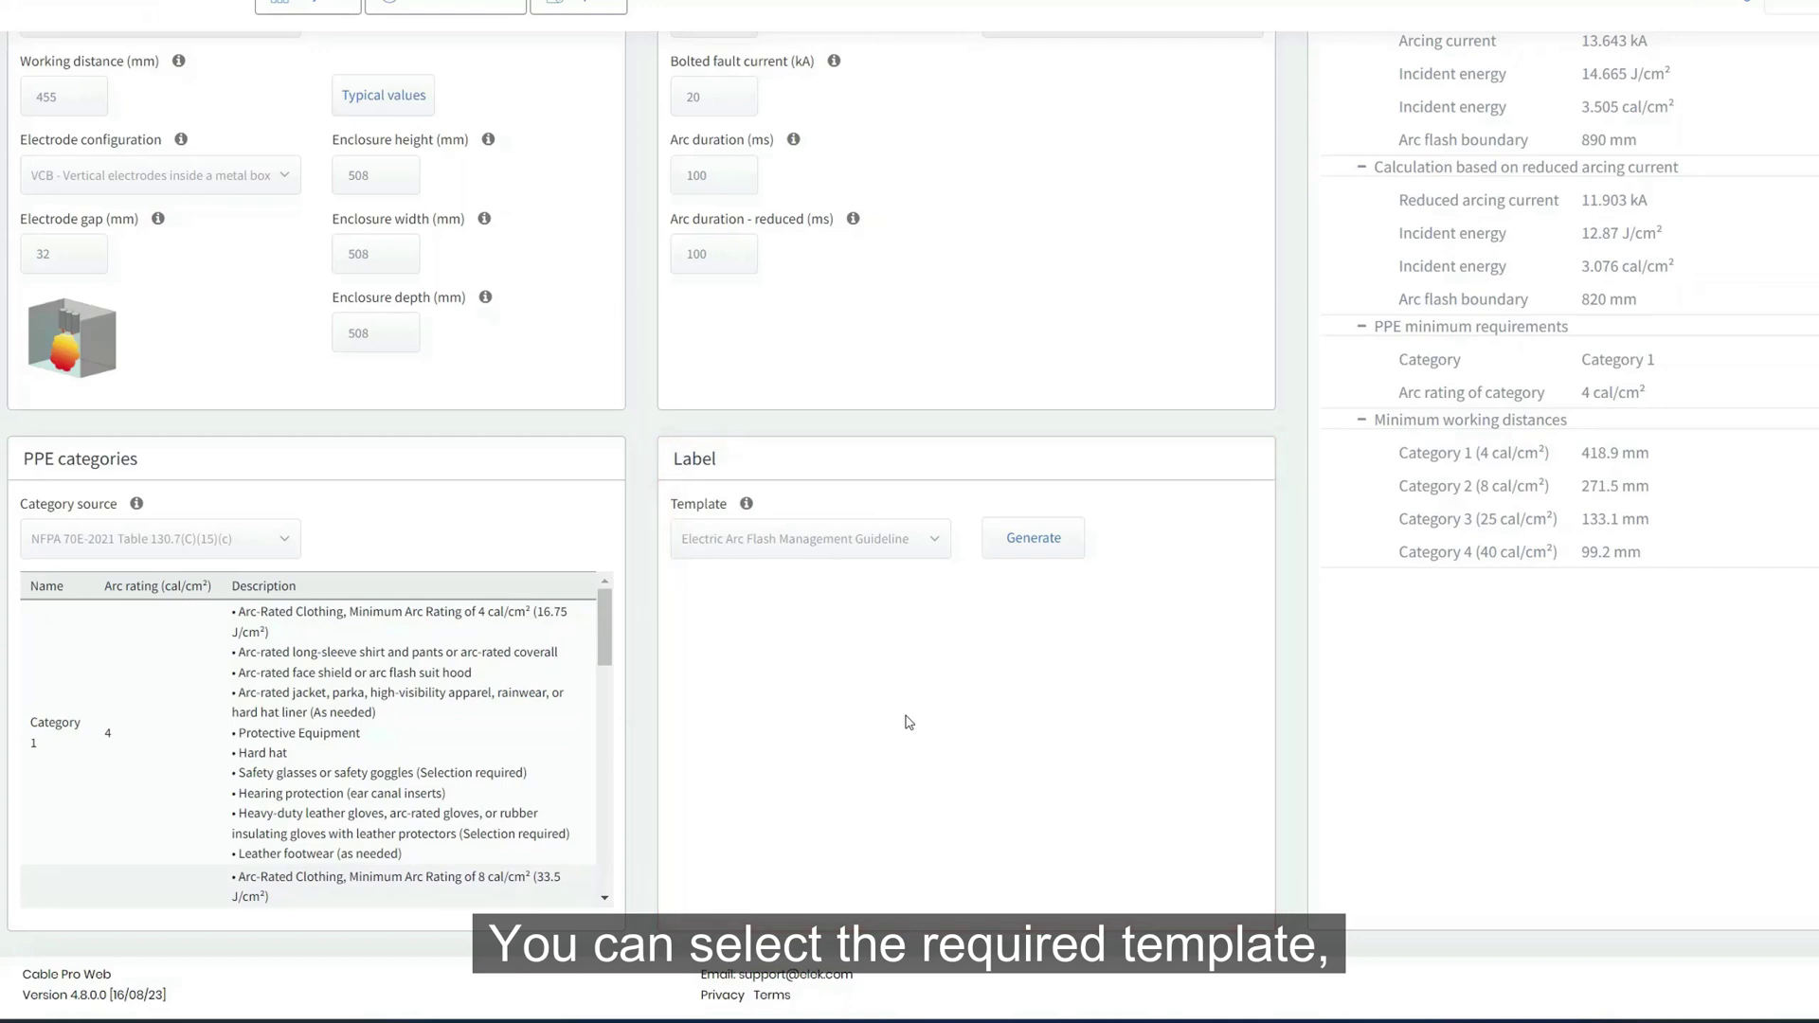
Generate and download an arc flash label using the Electric Arc Flash Management Guideline template.
click(930, 540)
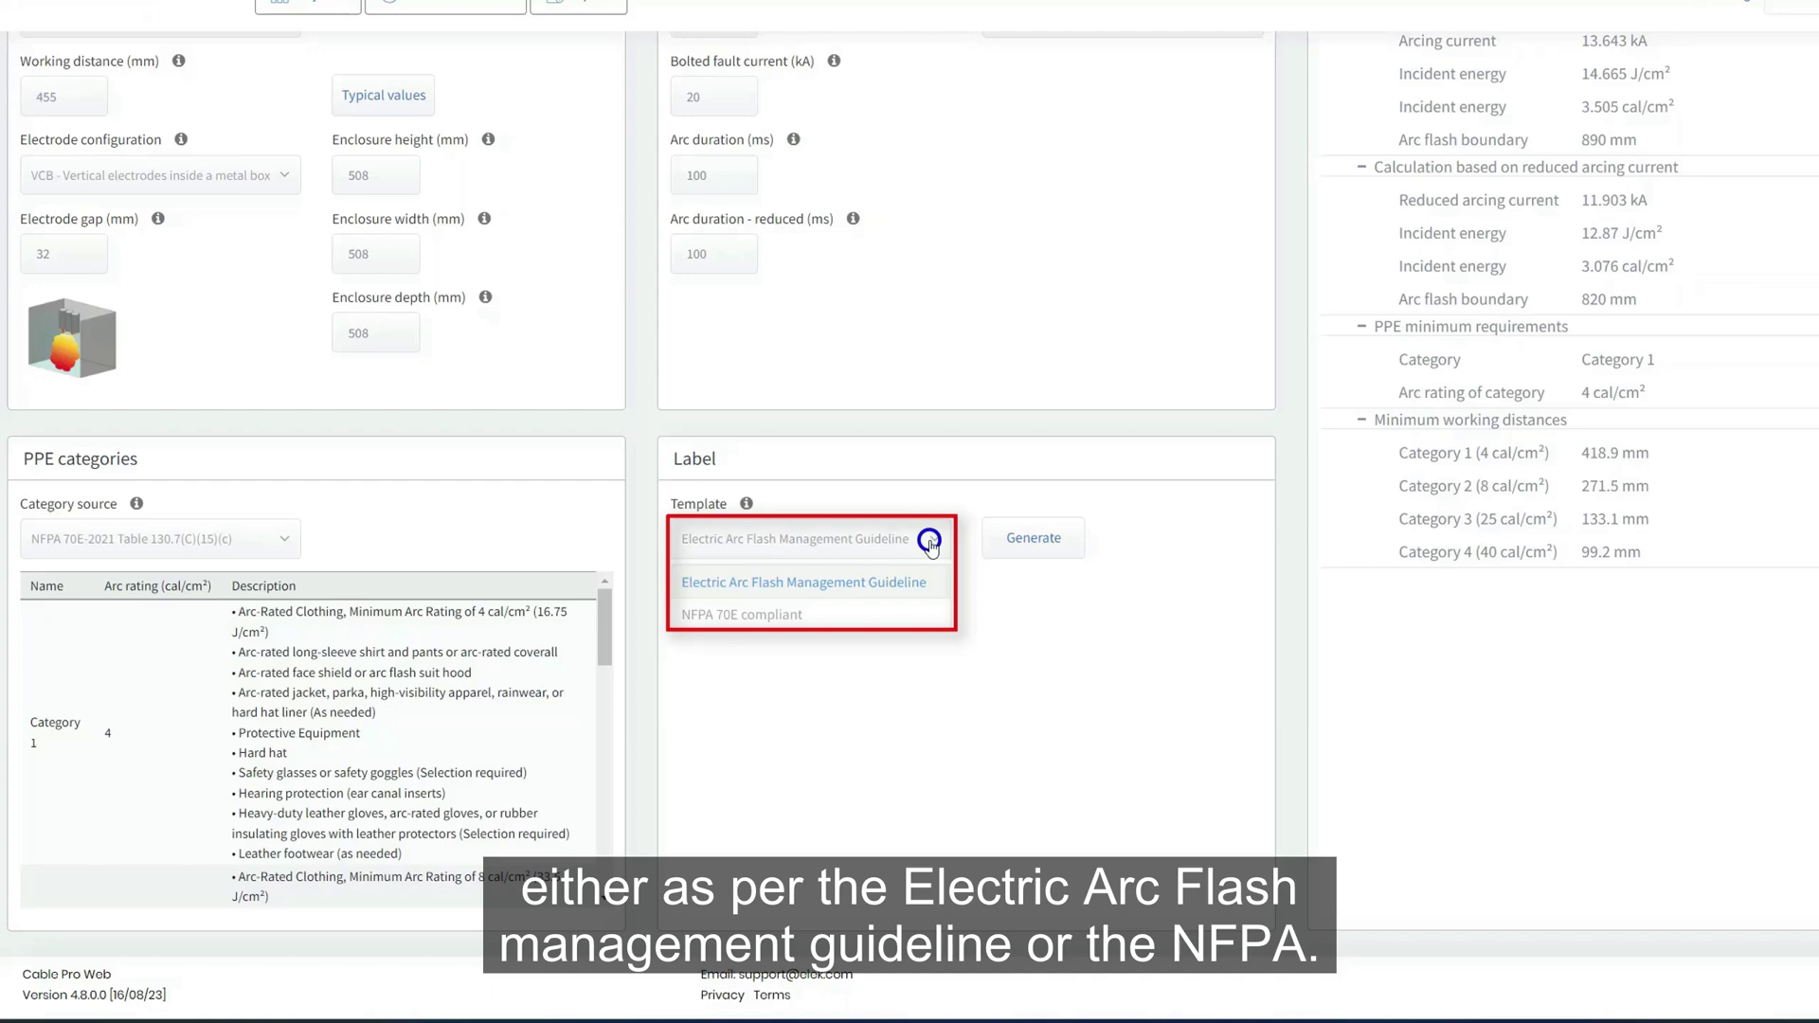
click(932, 547)
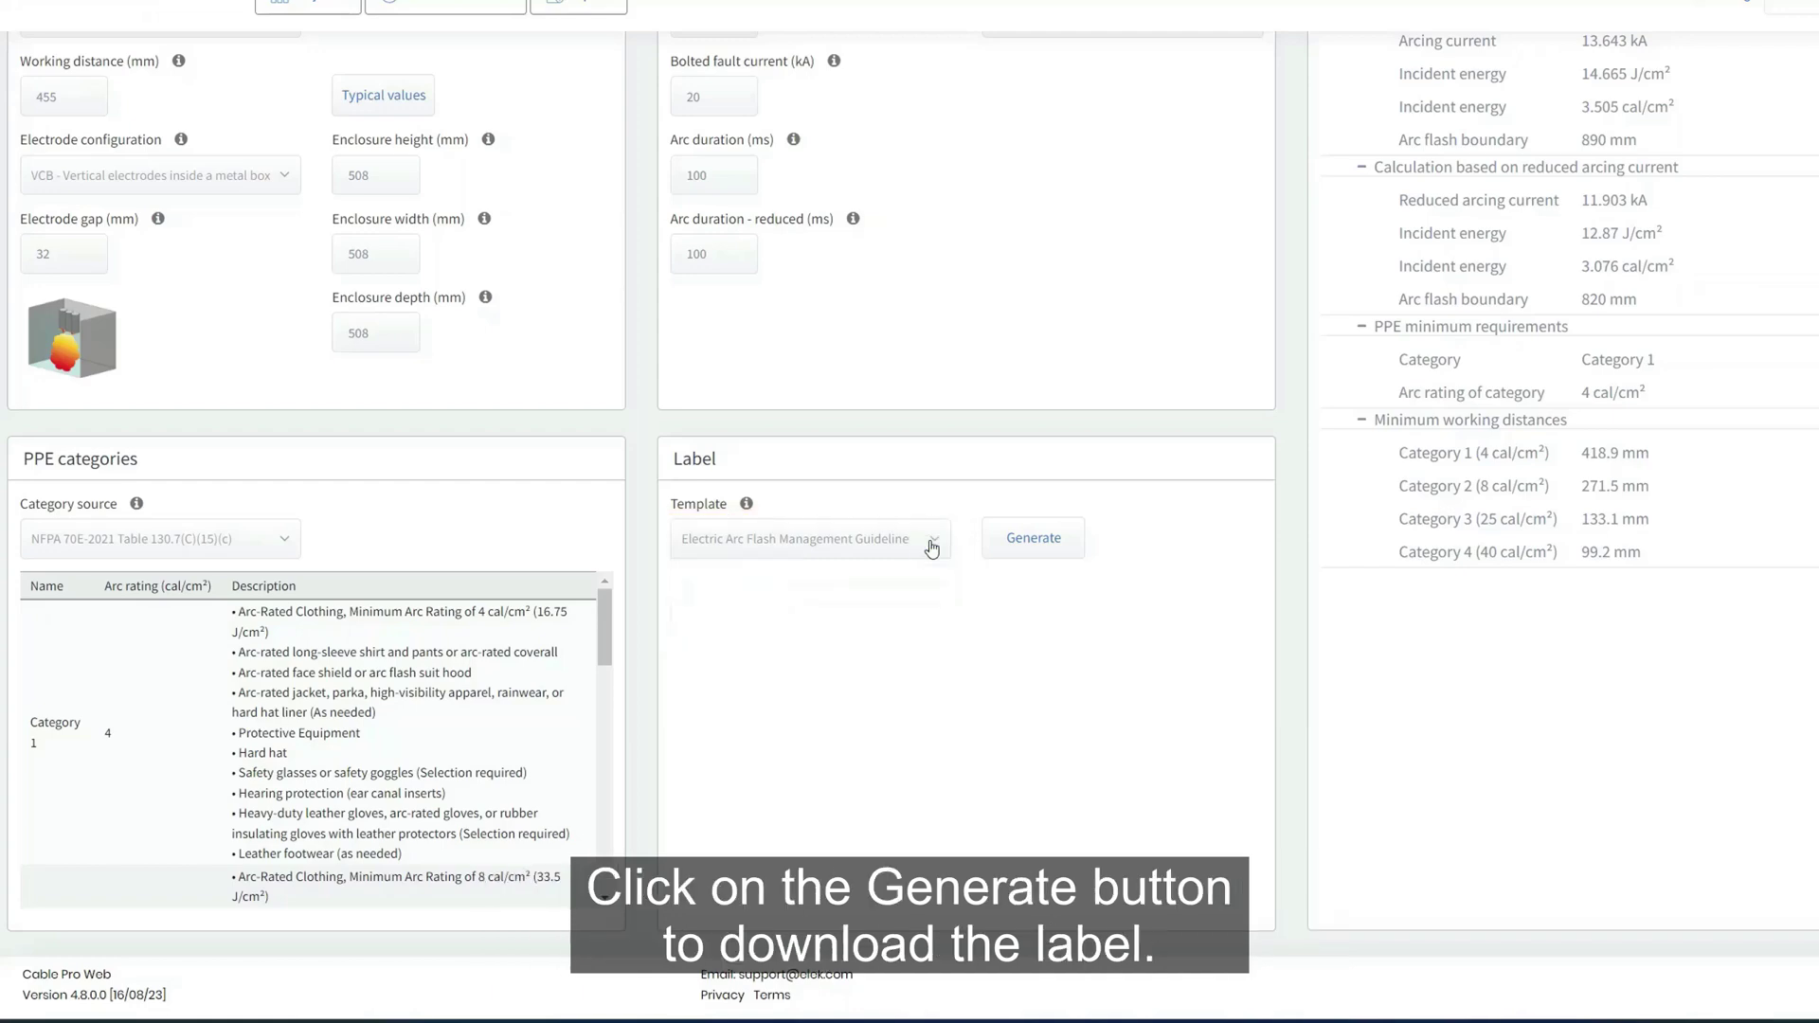
click(1020, 546)
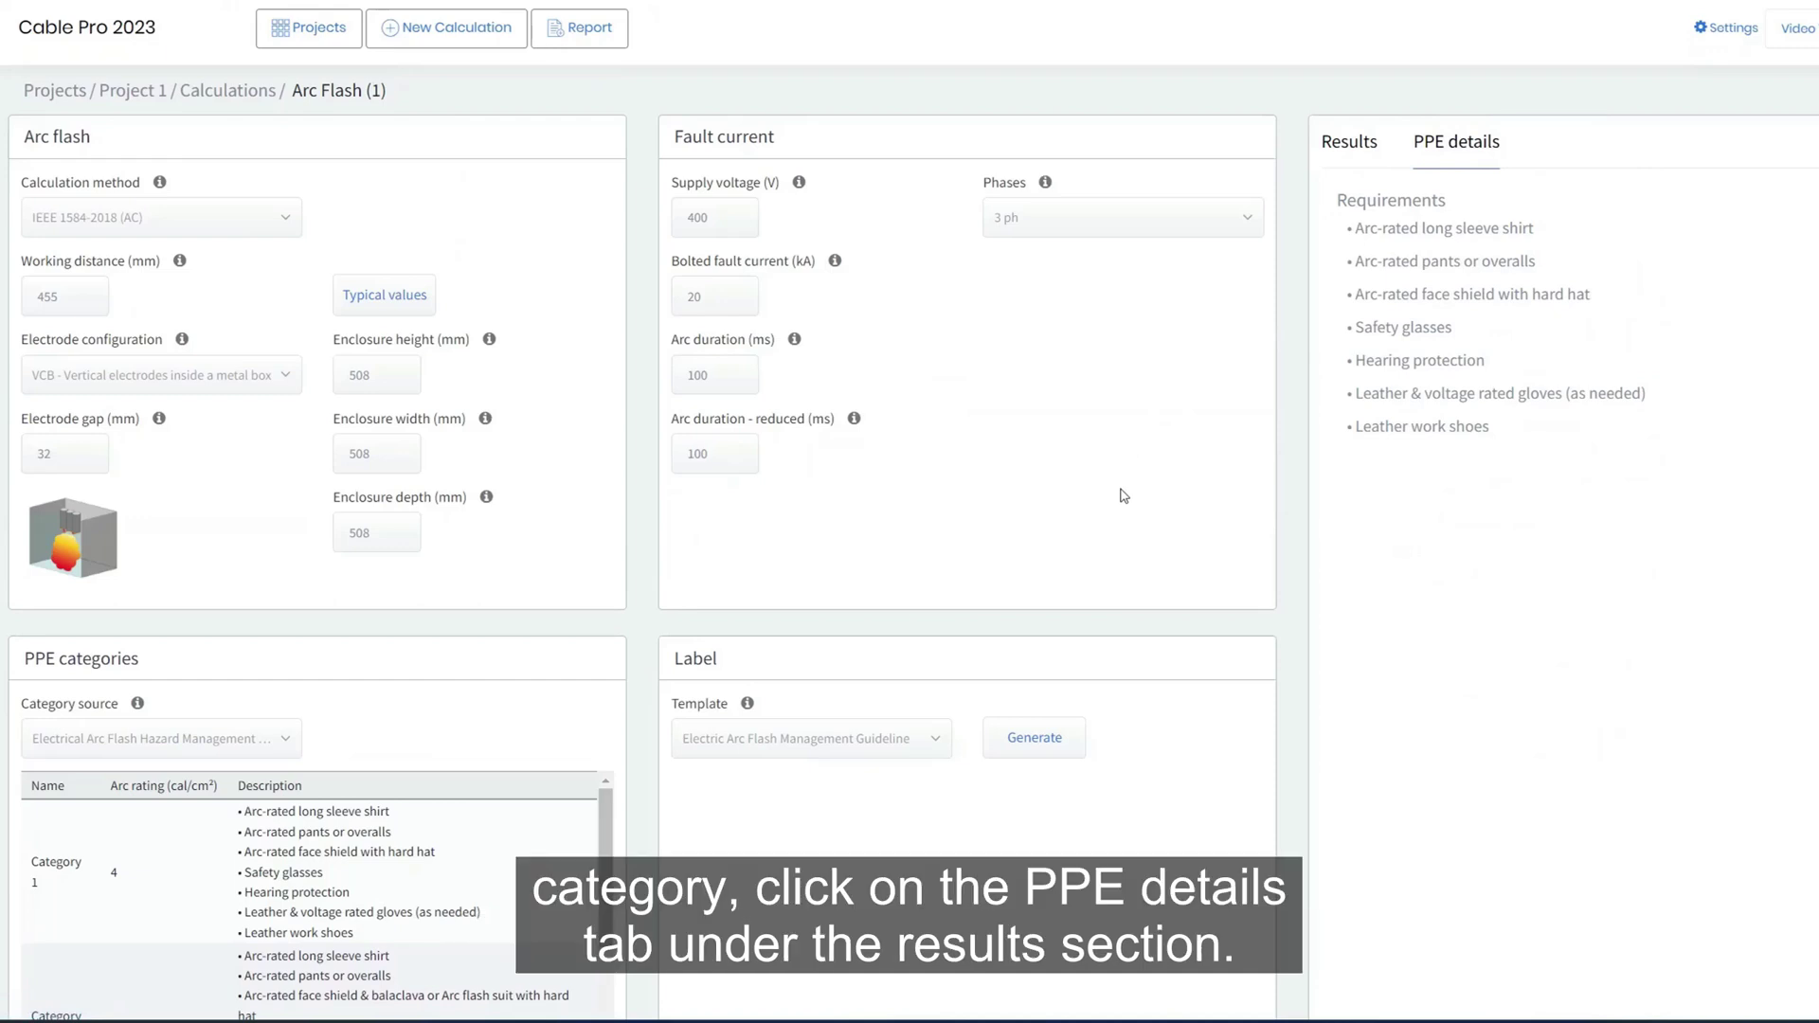
Generate the PDF Arc Flash Report for Arc Flash (1) from Report Settings.
click(566, 32)
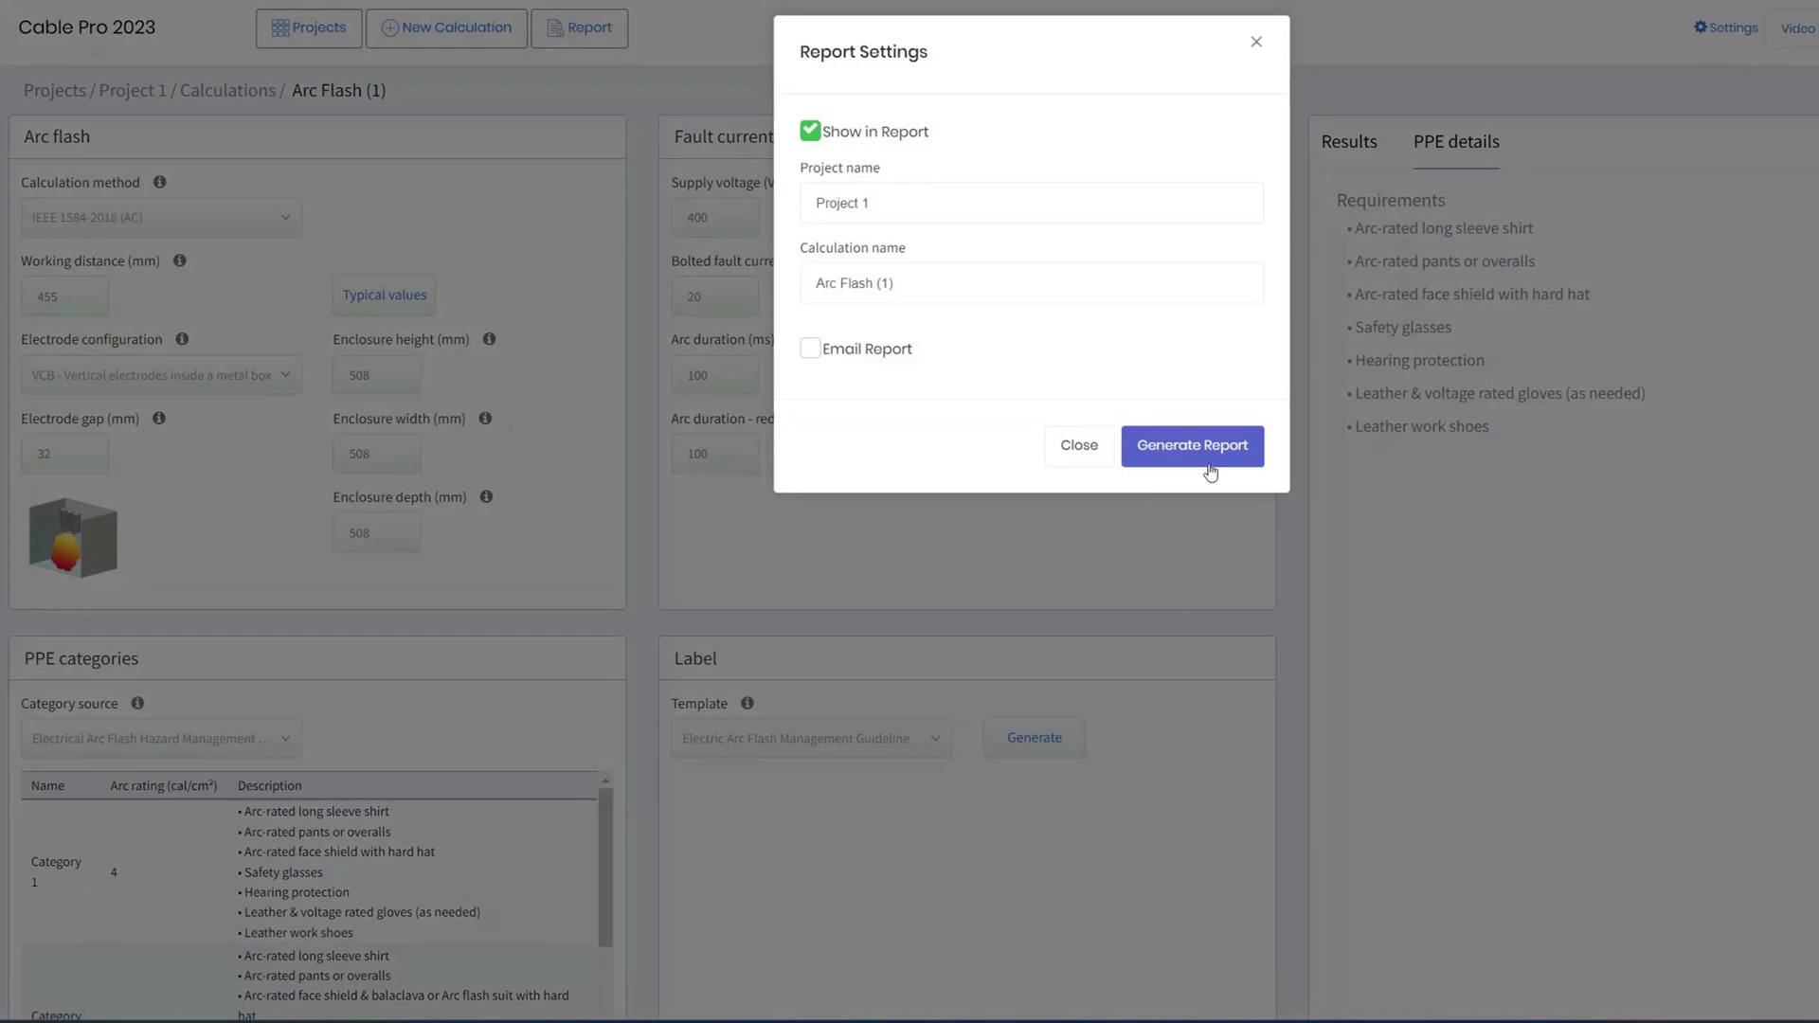
click(1158, 456)
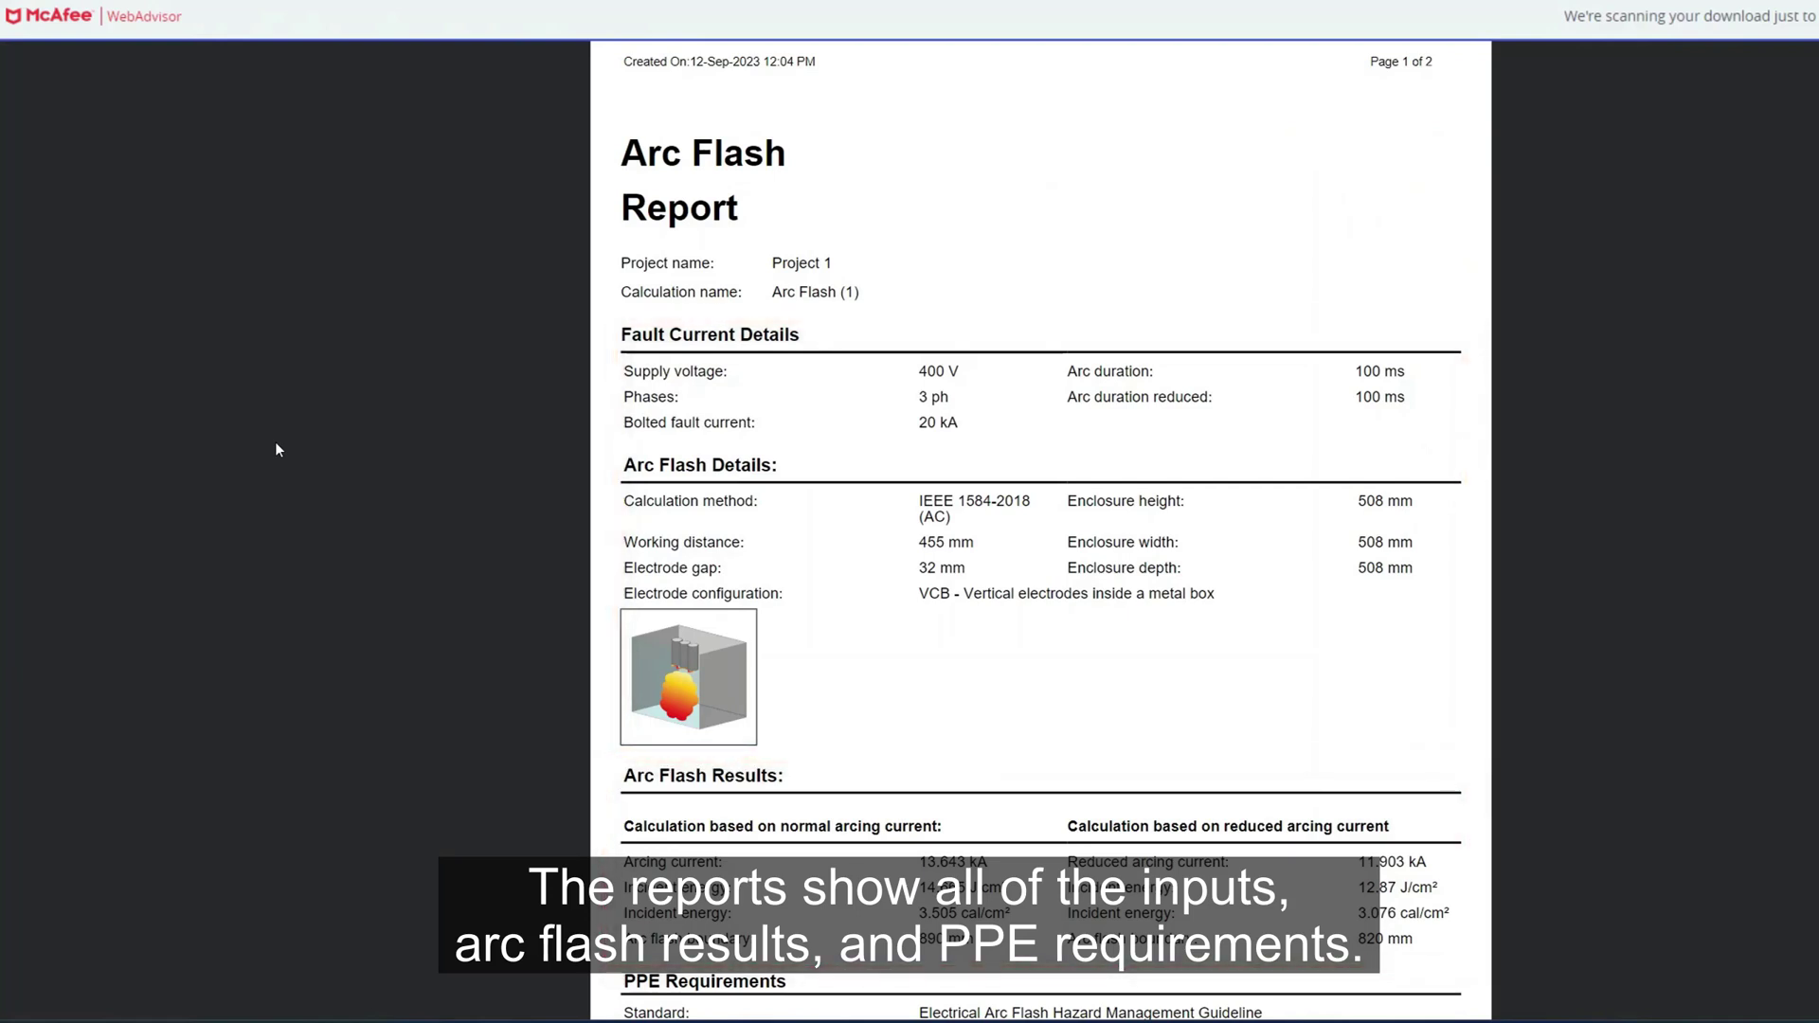
Scroll down the PDF report to the PPE Requirements section.
scroll(277, 449, down, 1)
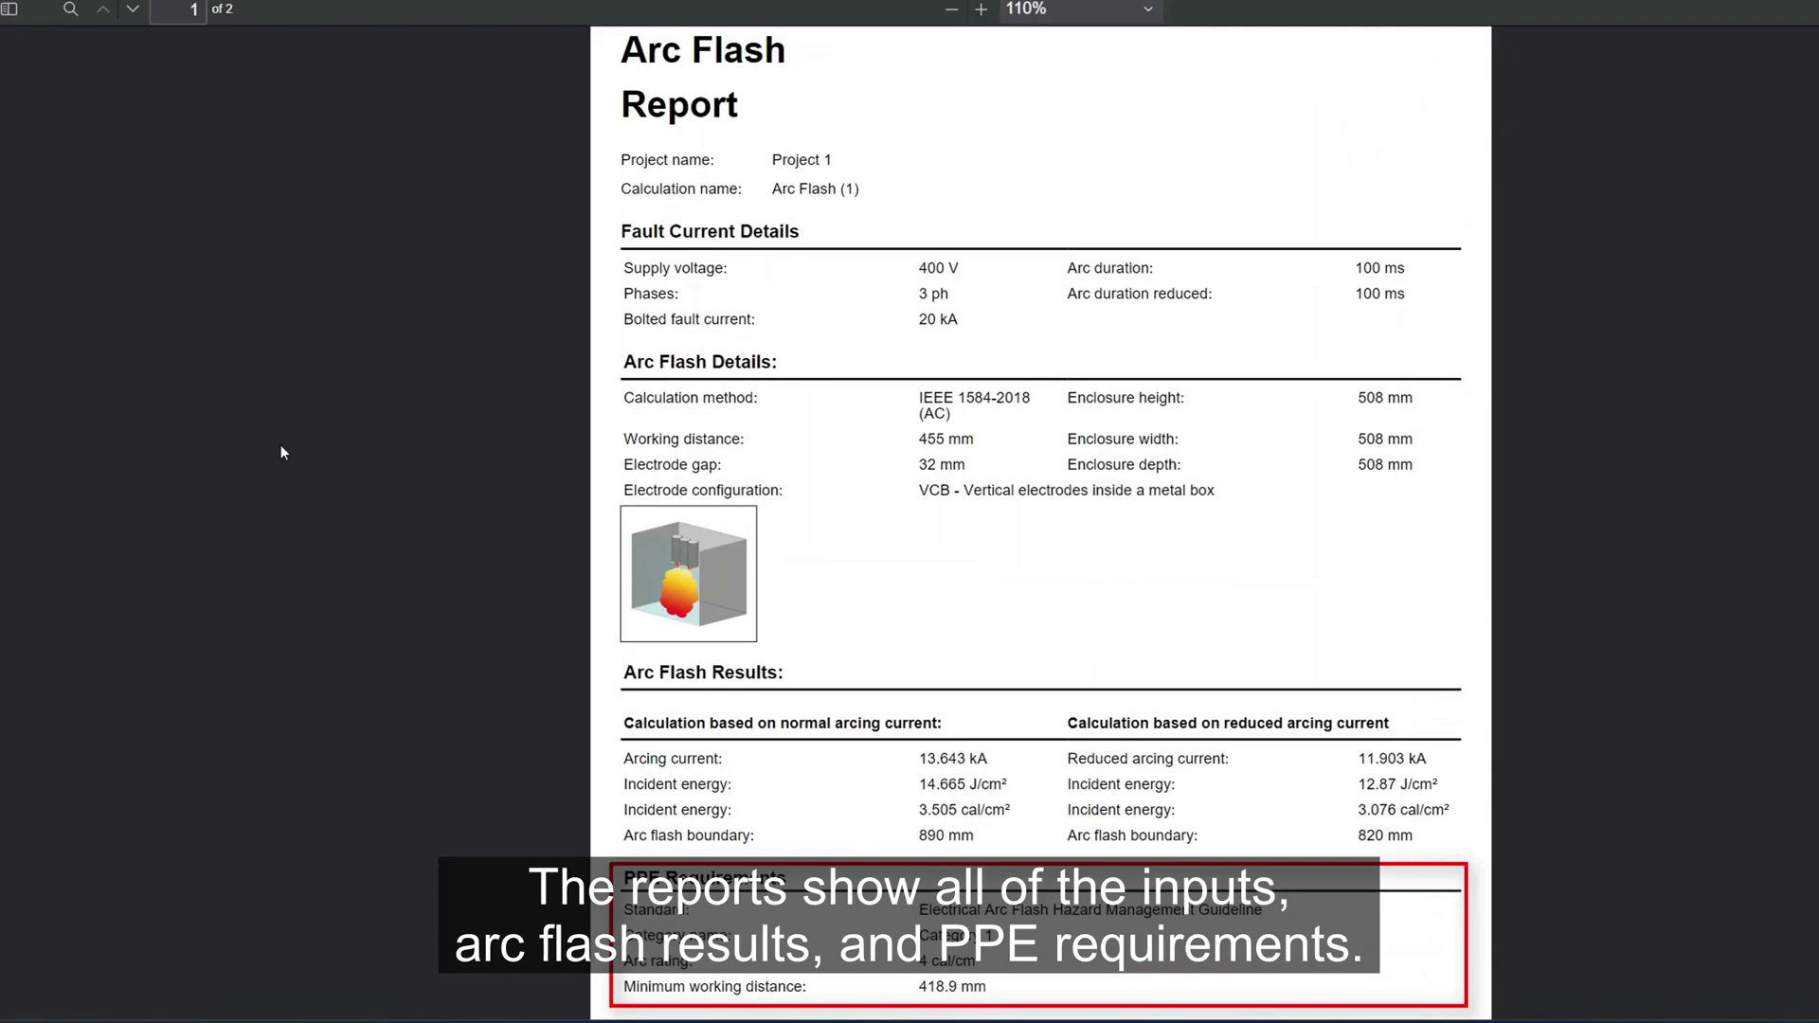
scroll(280, 446, down, 3)
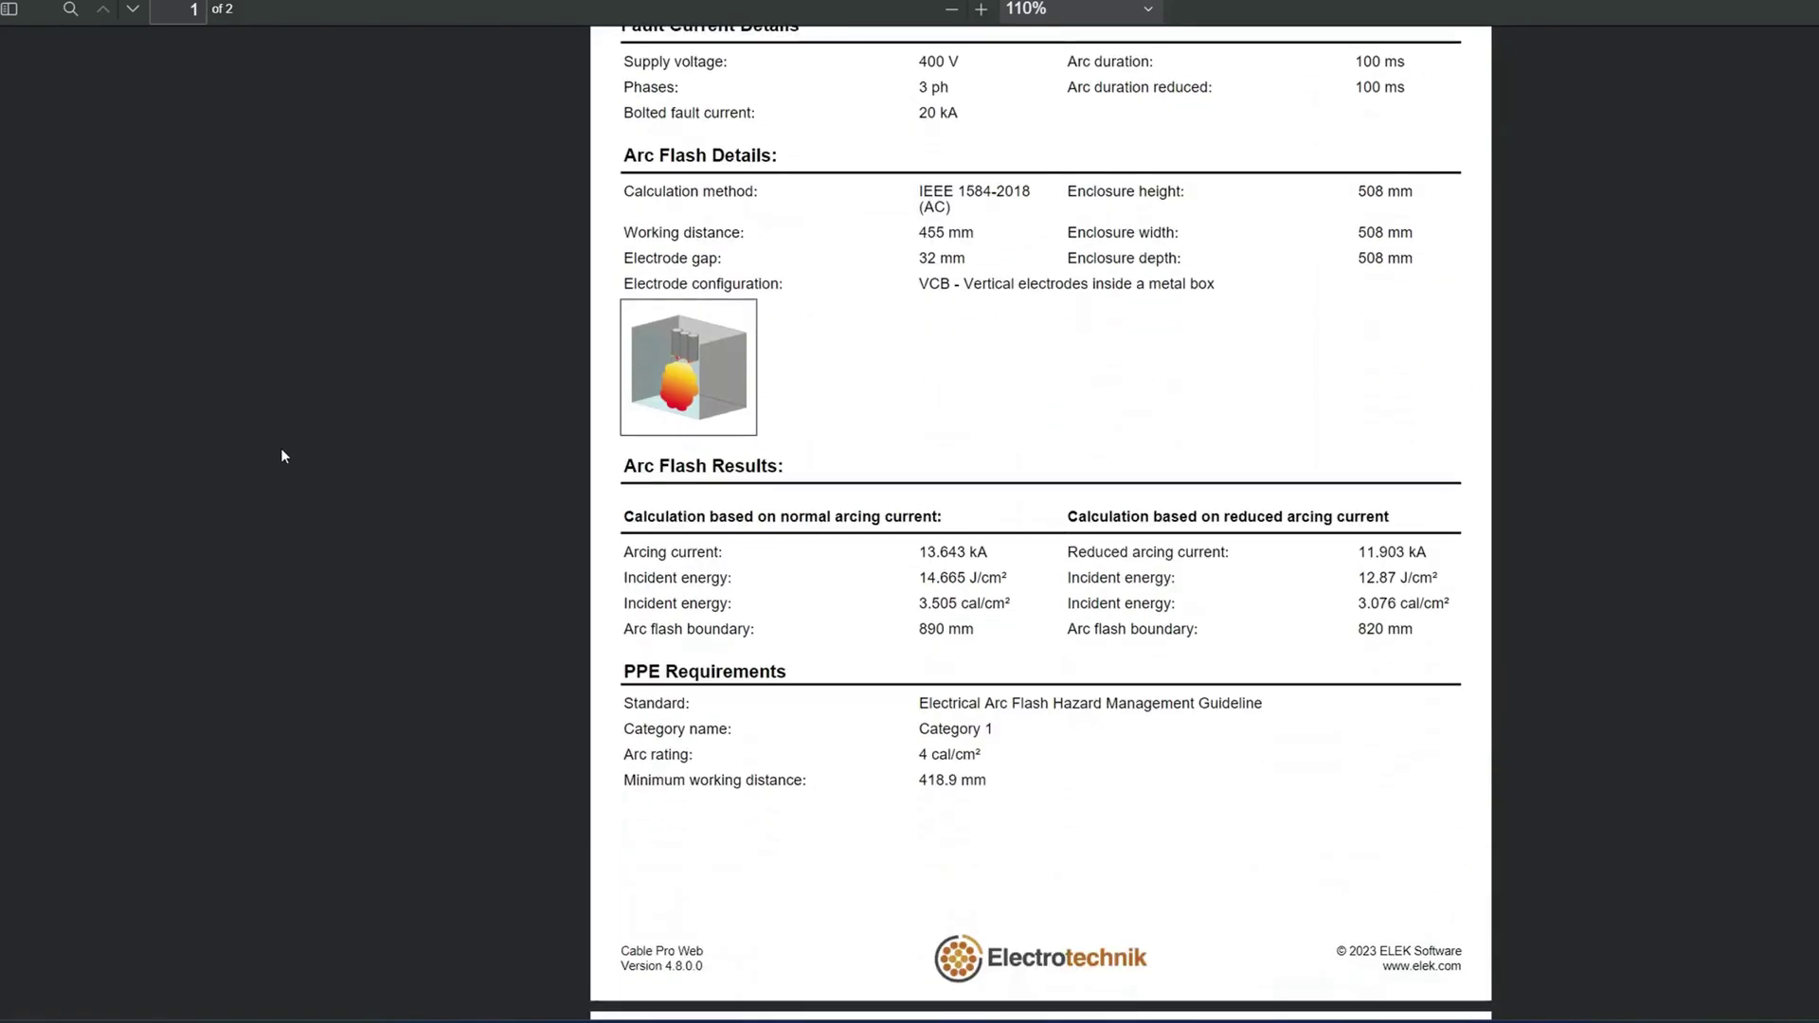
scroll(281, 456, down, 6)
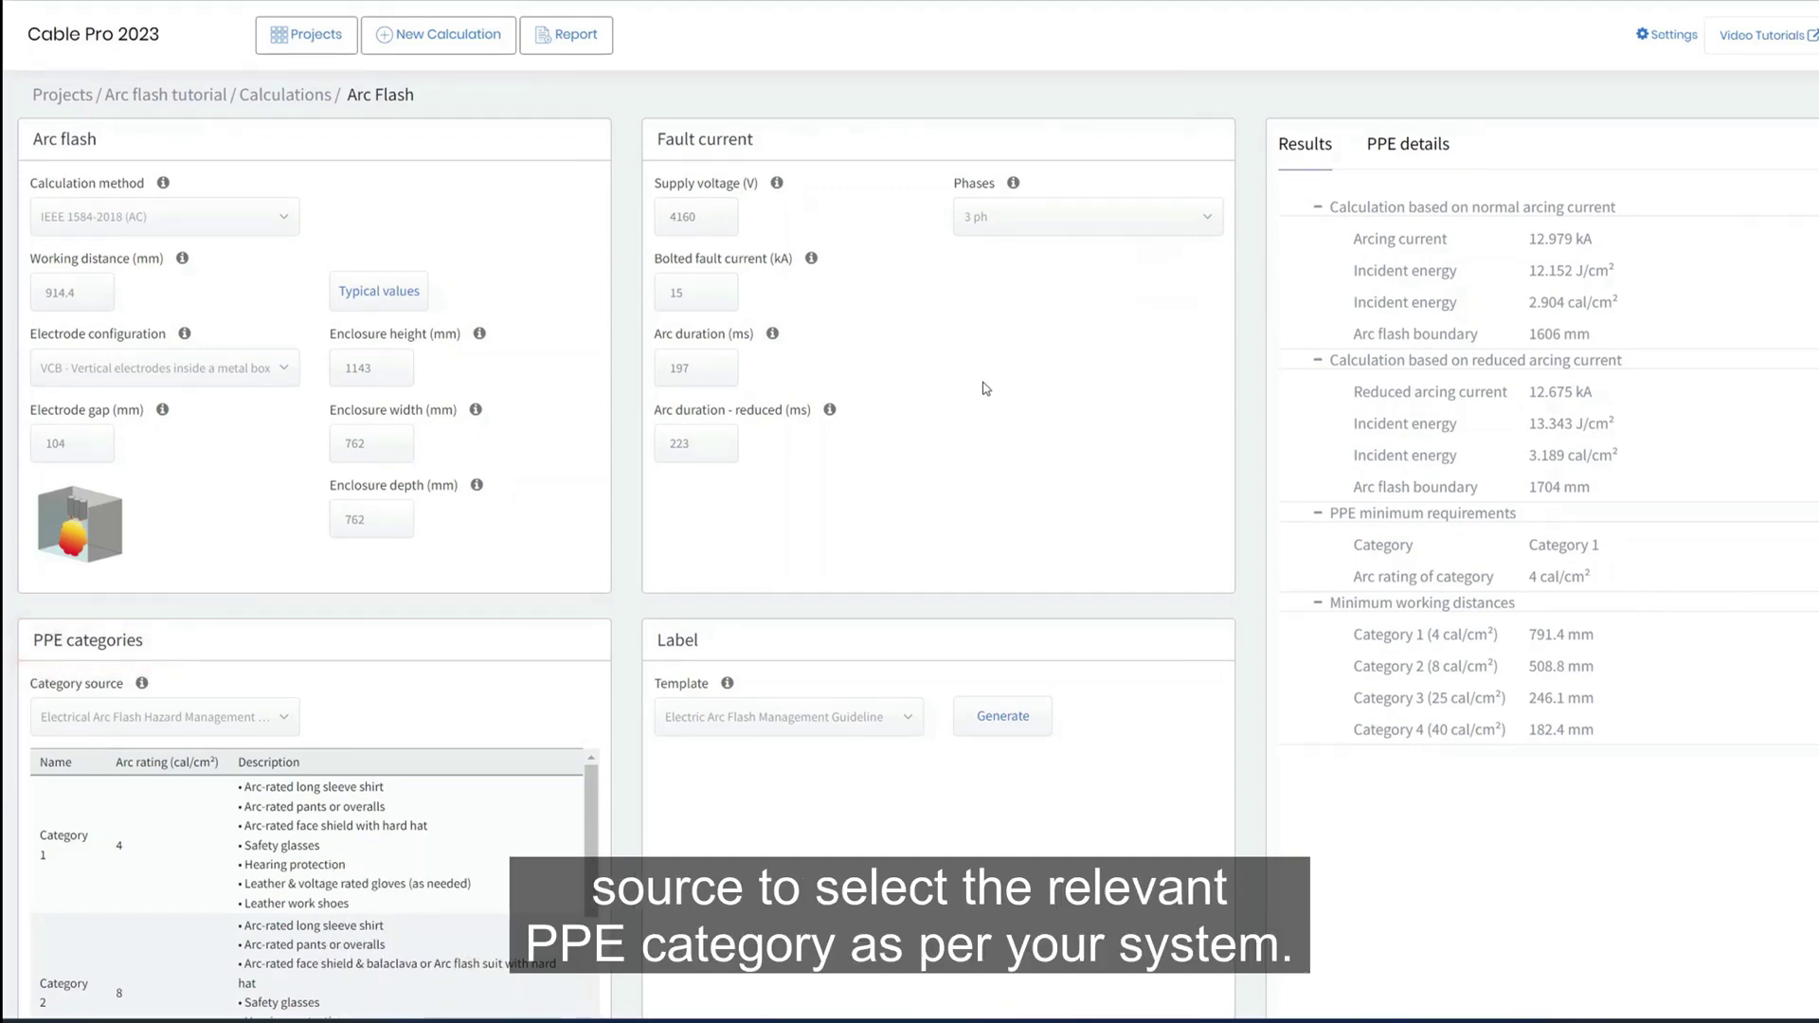
scroll(985, 389, down, 2)
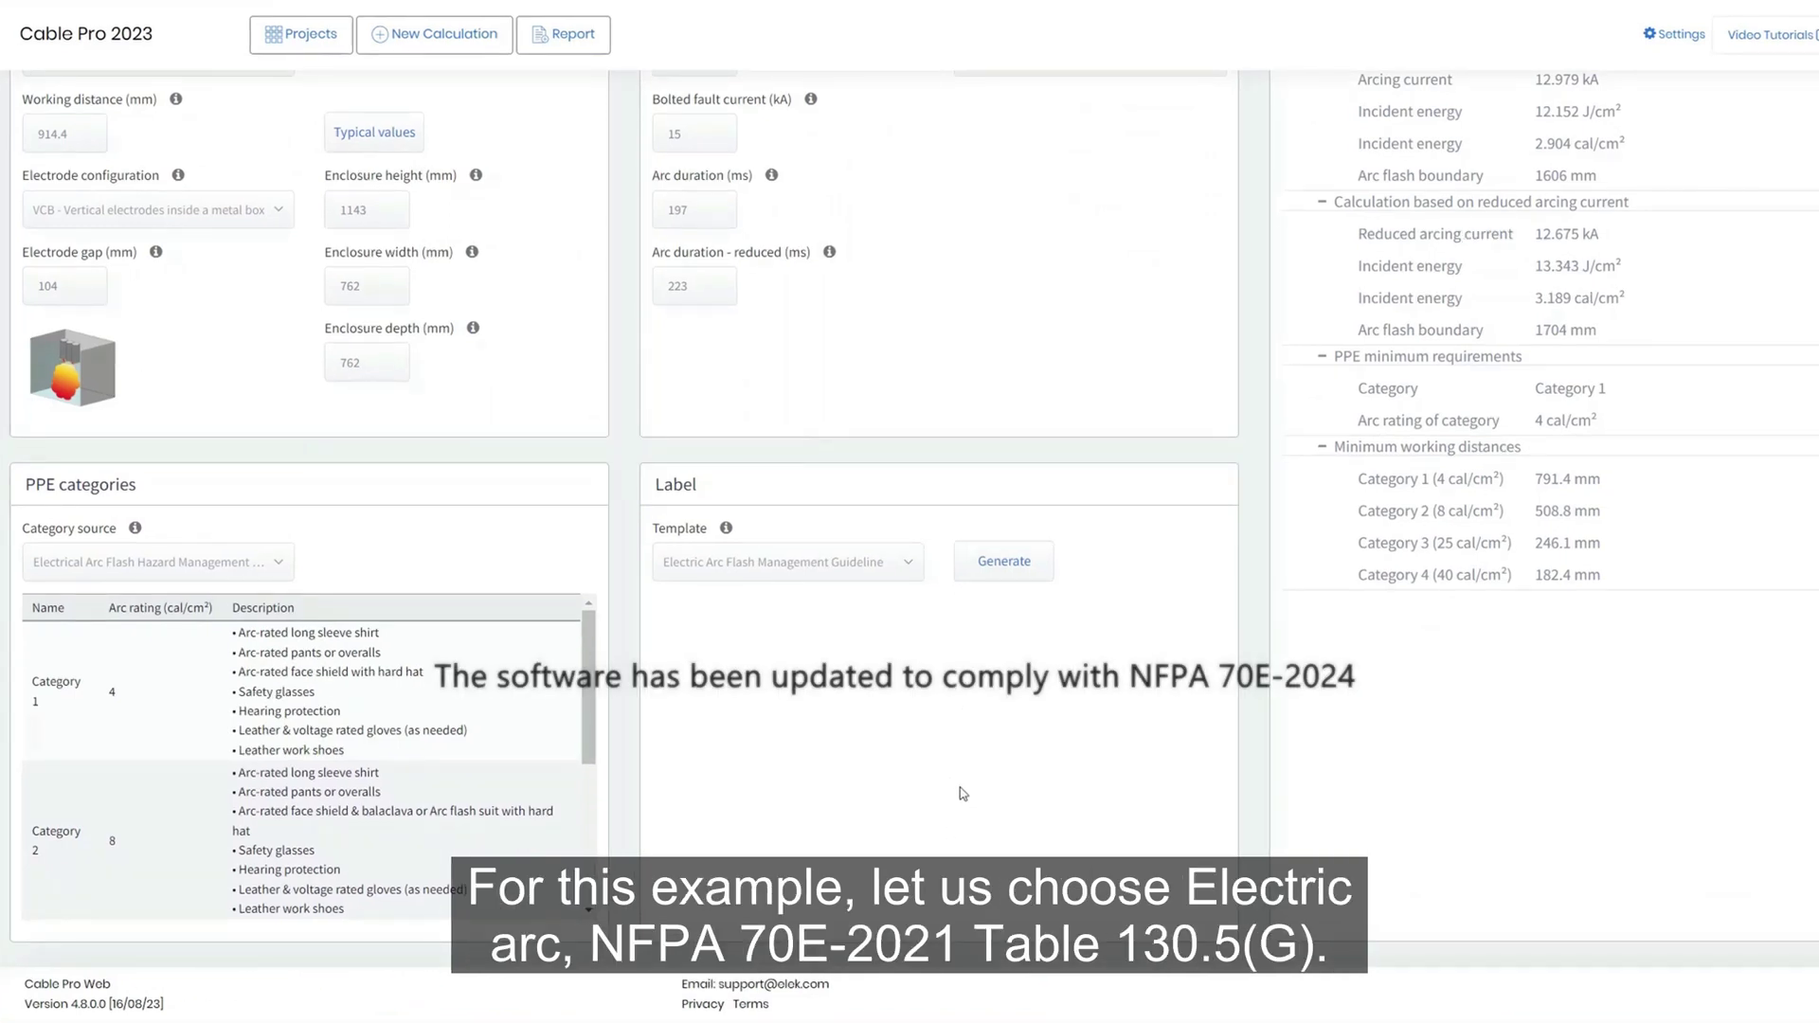
Use NFPA 70E-2021 Table 130.5(G) as category source, check PPE details, return to Results.
click(279, 564)
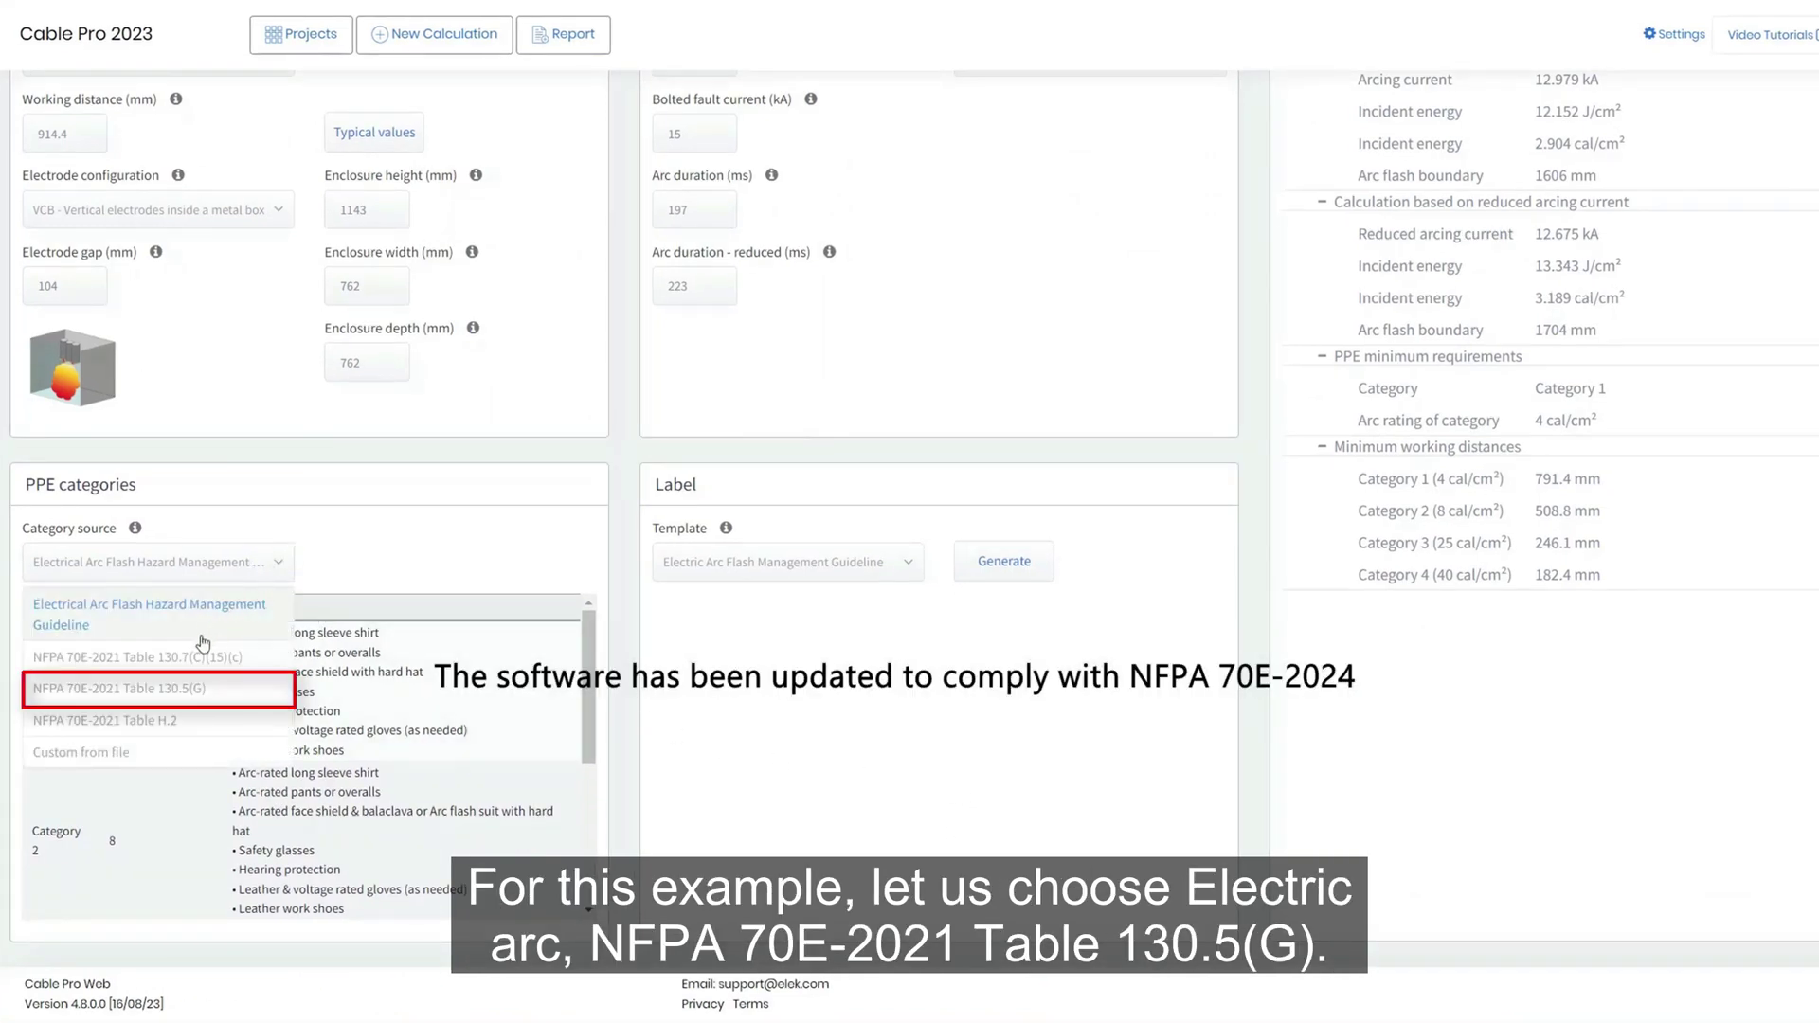
click(203, 689)
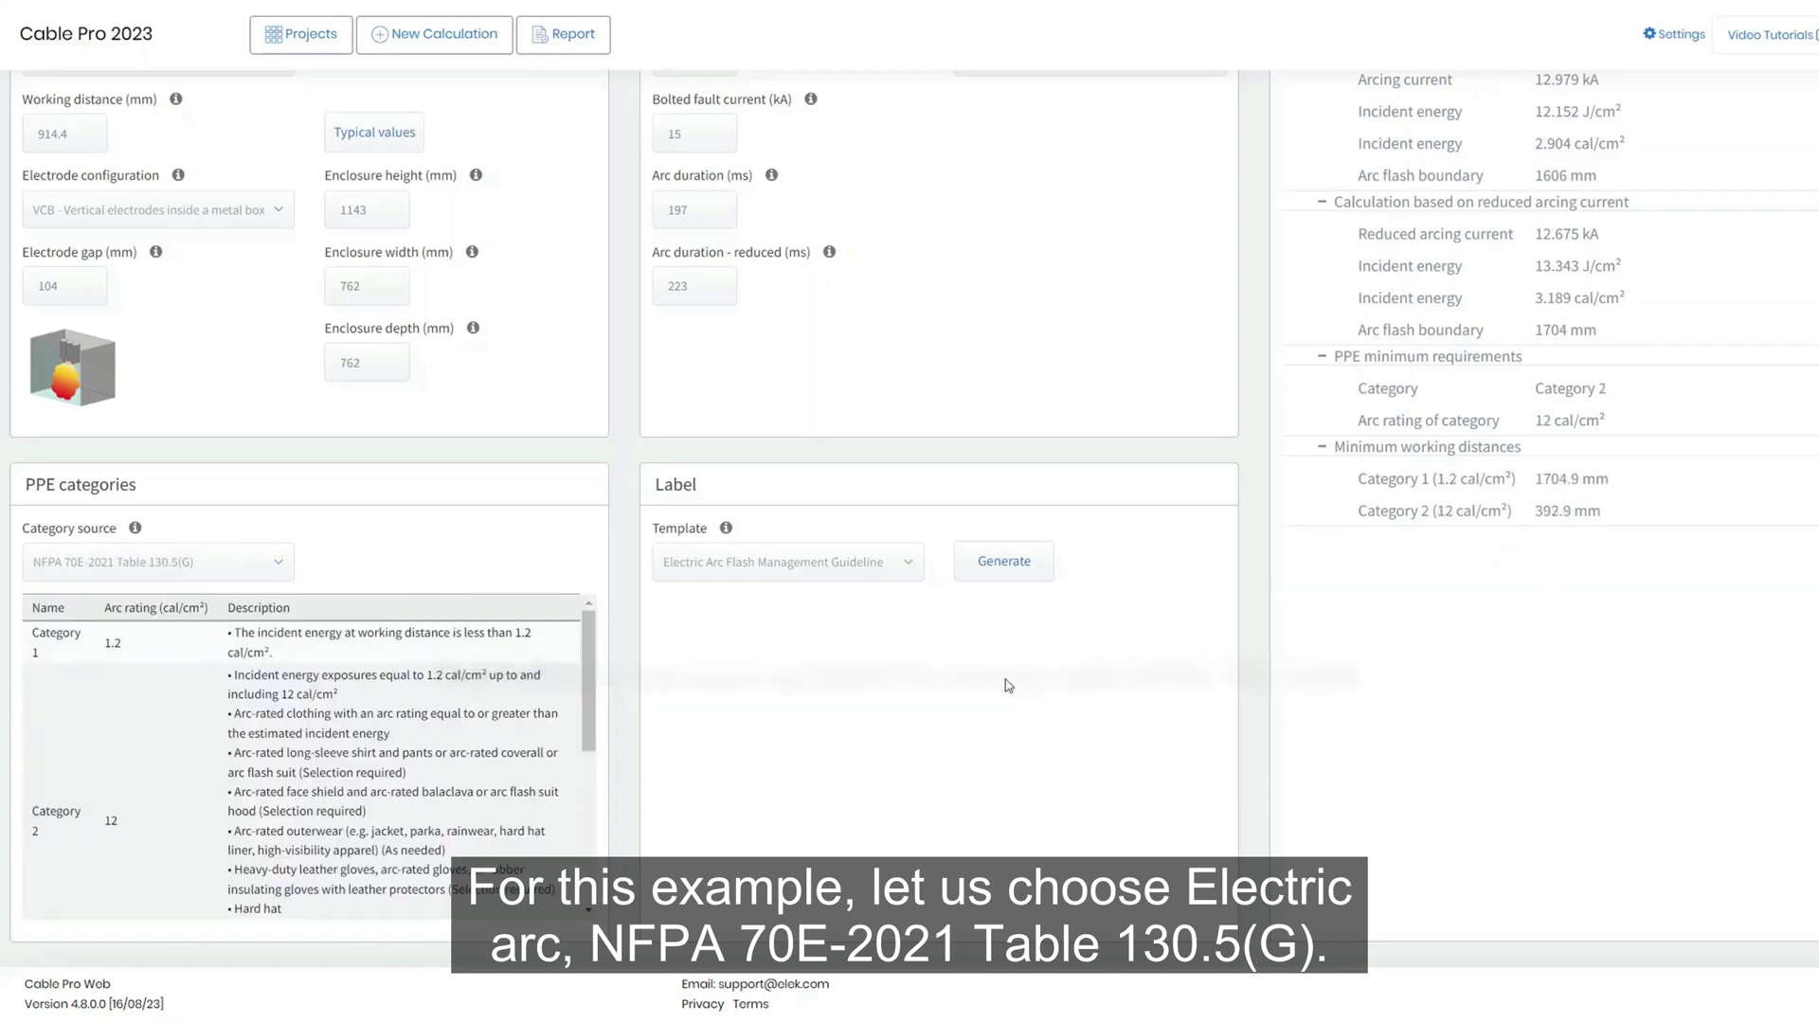
scroll(1008, 685, up, 2)
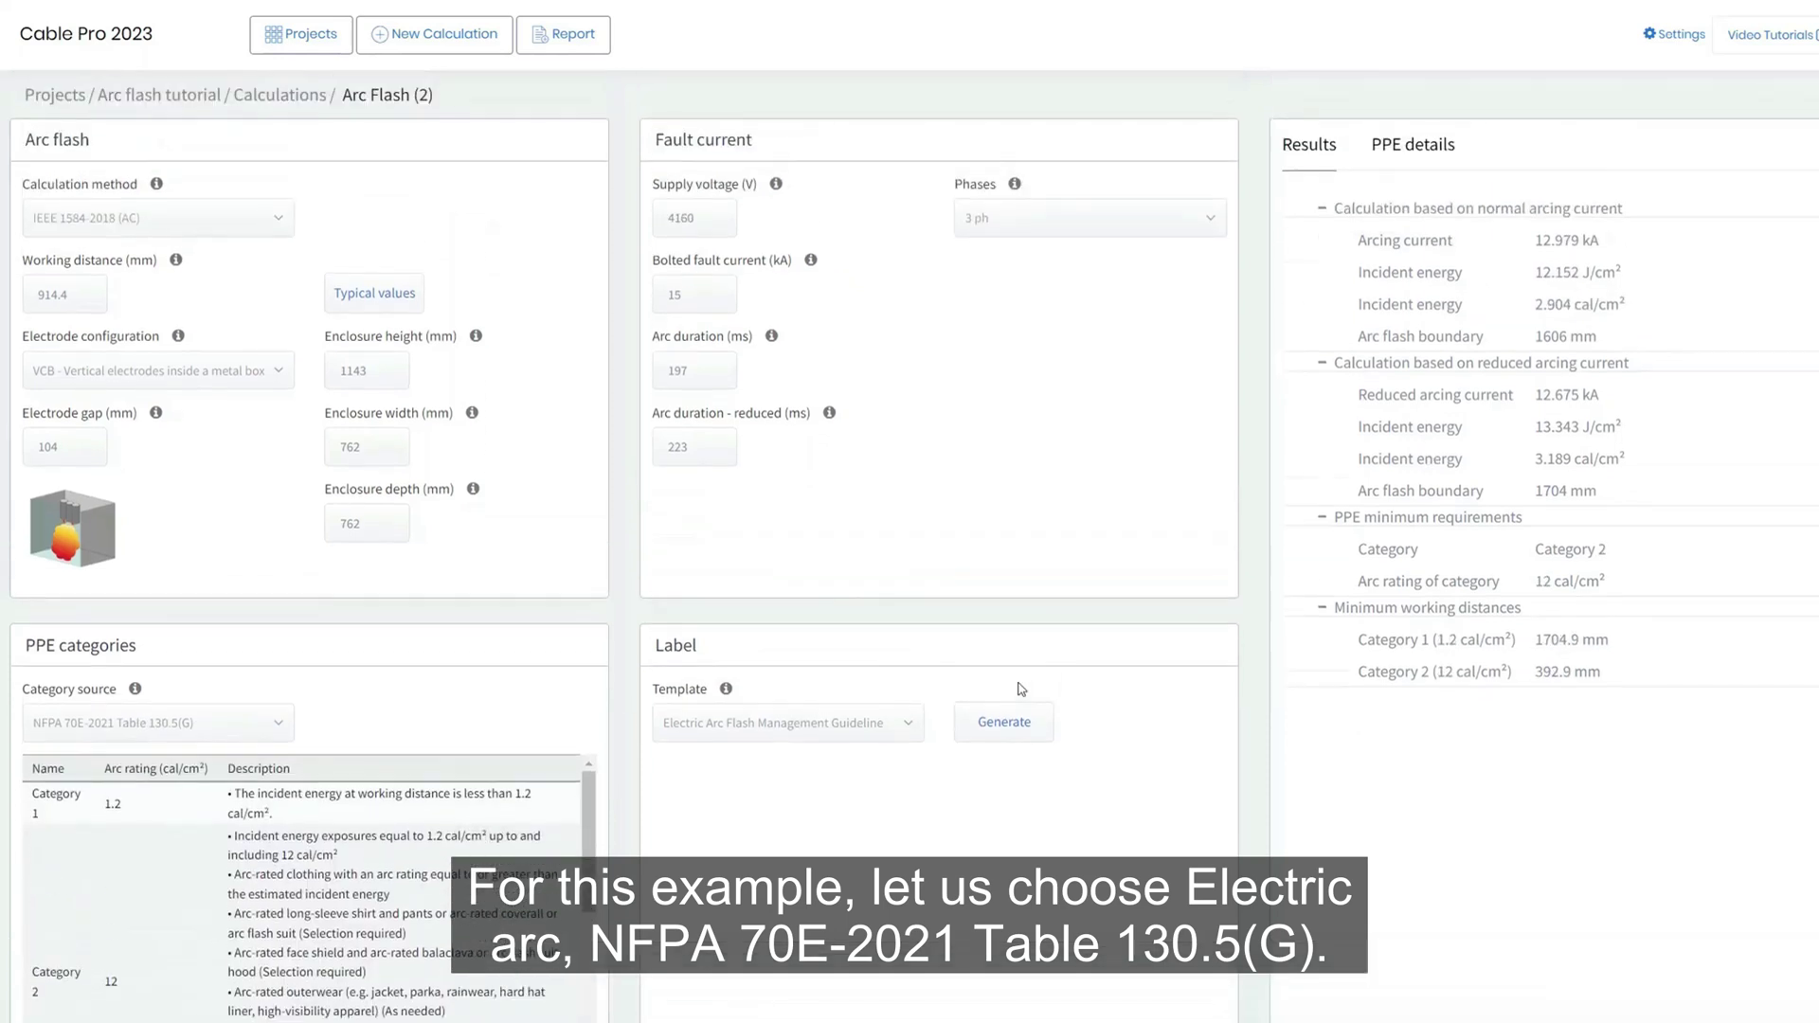
click(1417, 148)
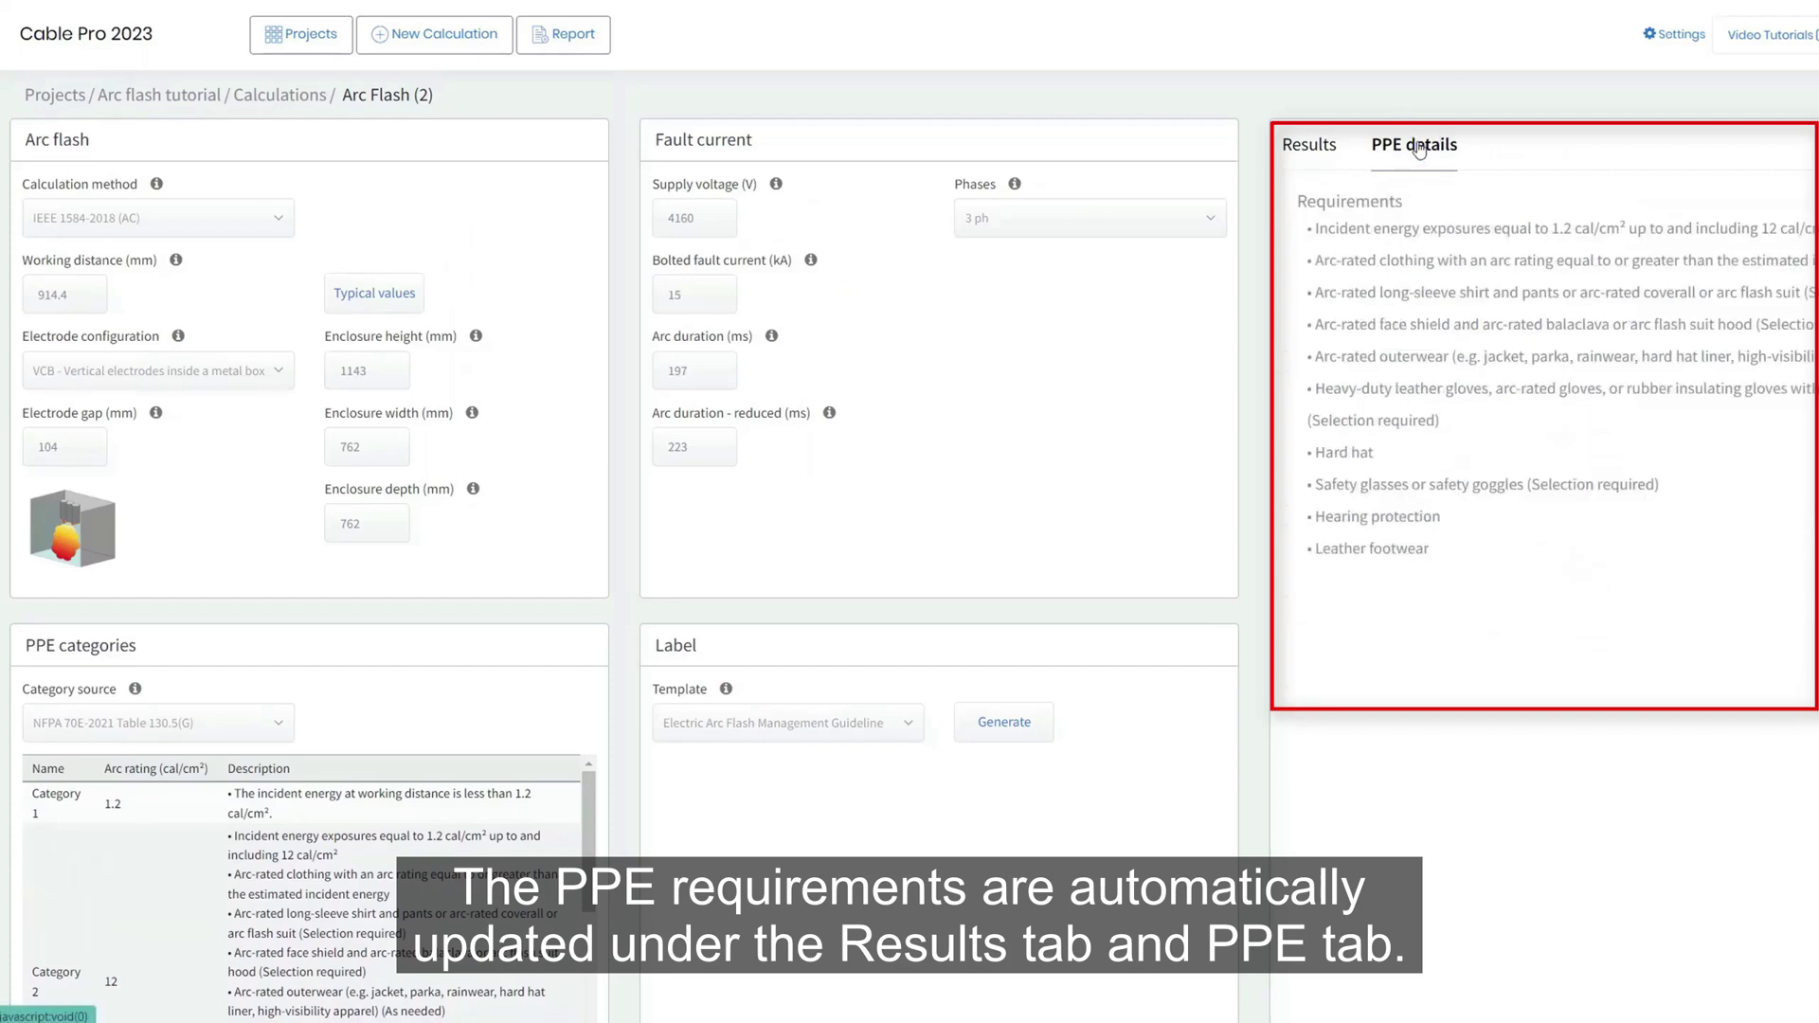
click(1316, 151)
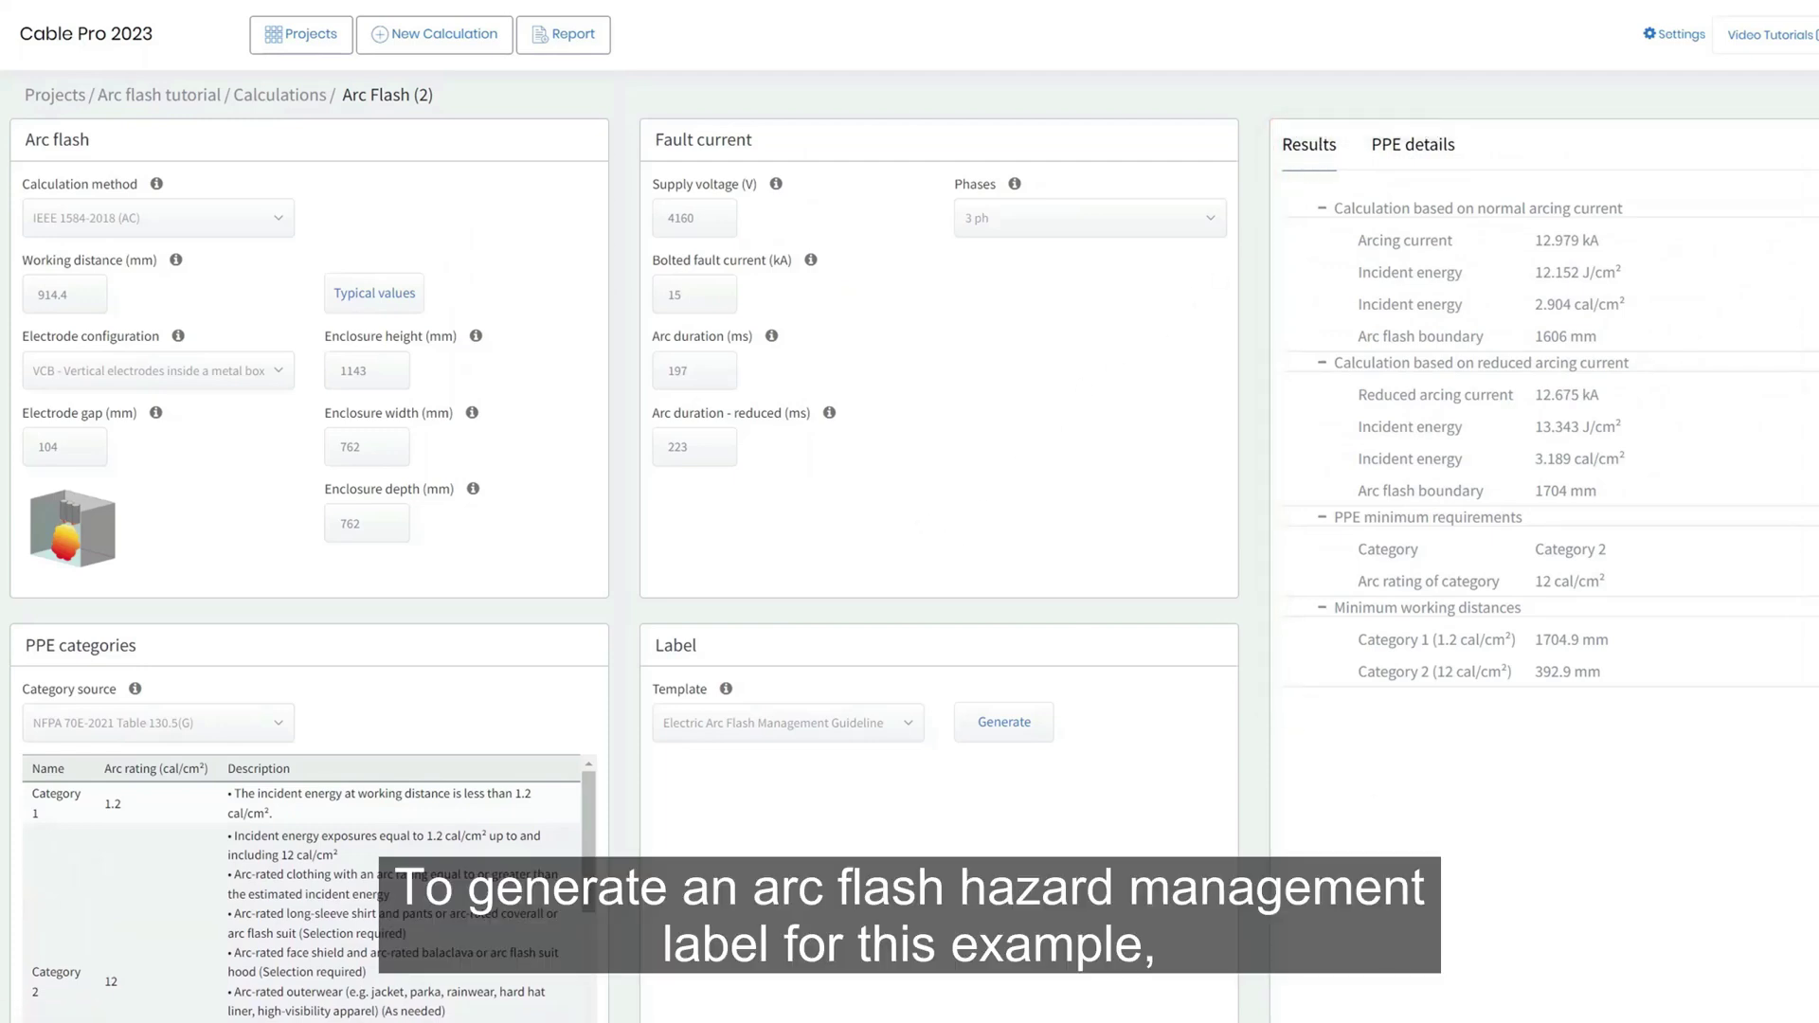
scroll(1042, 616, down, 3)
Generate a Word arc flash label with the NFPA 70E compliant template.
click(930, 569)
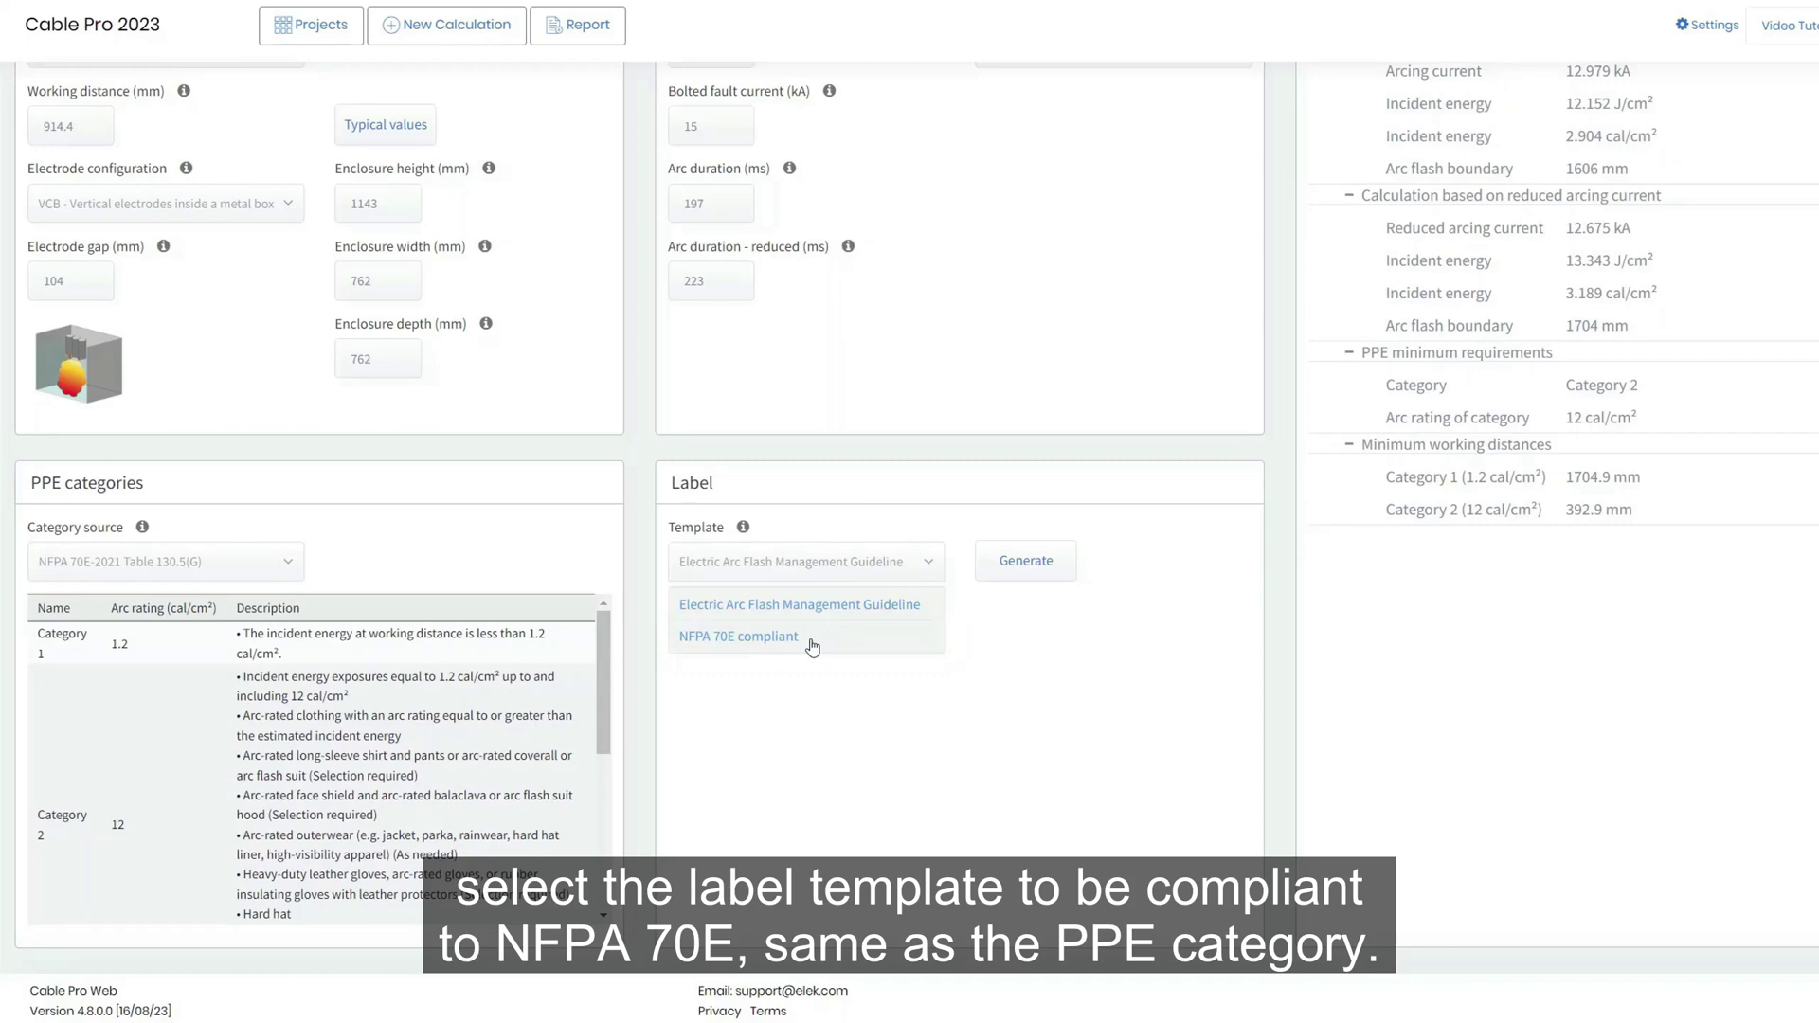
click(823, 637)
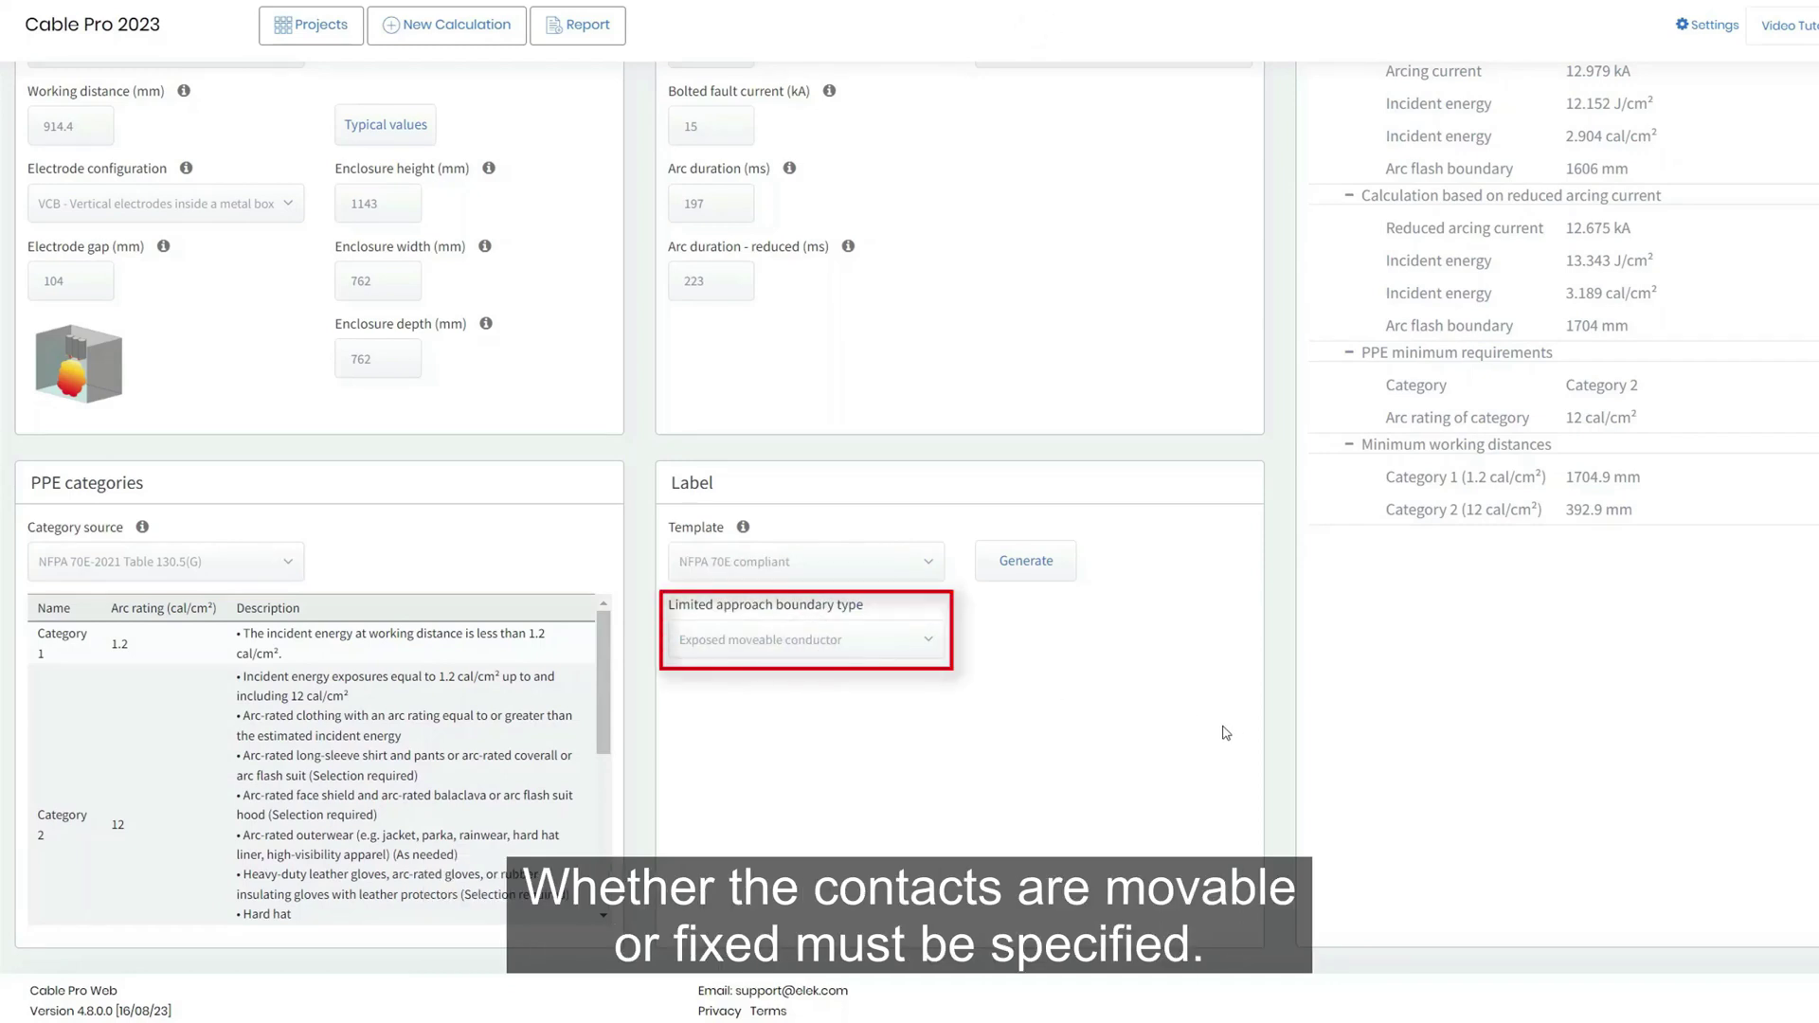
click(1033, 561)
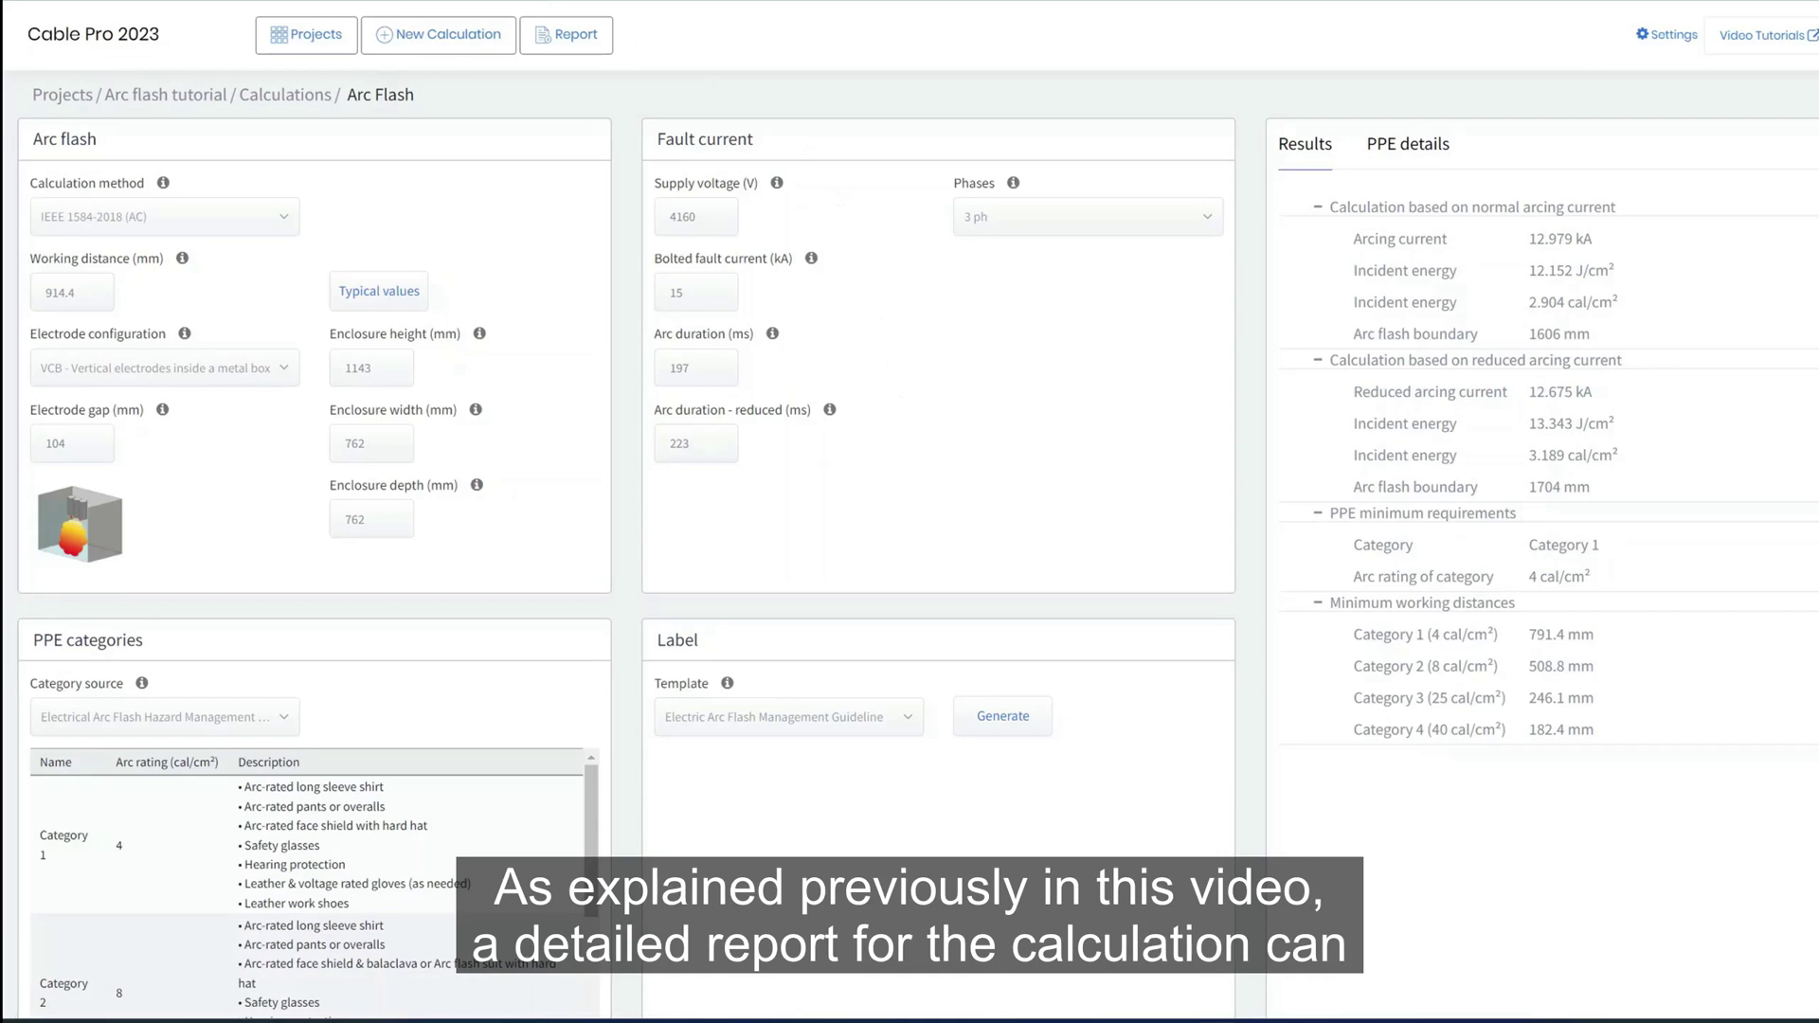
Generate the Arc Flash Report PDF and open the downloaded file.
click(595, 37)
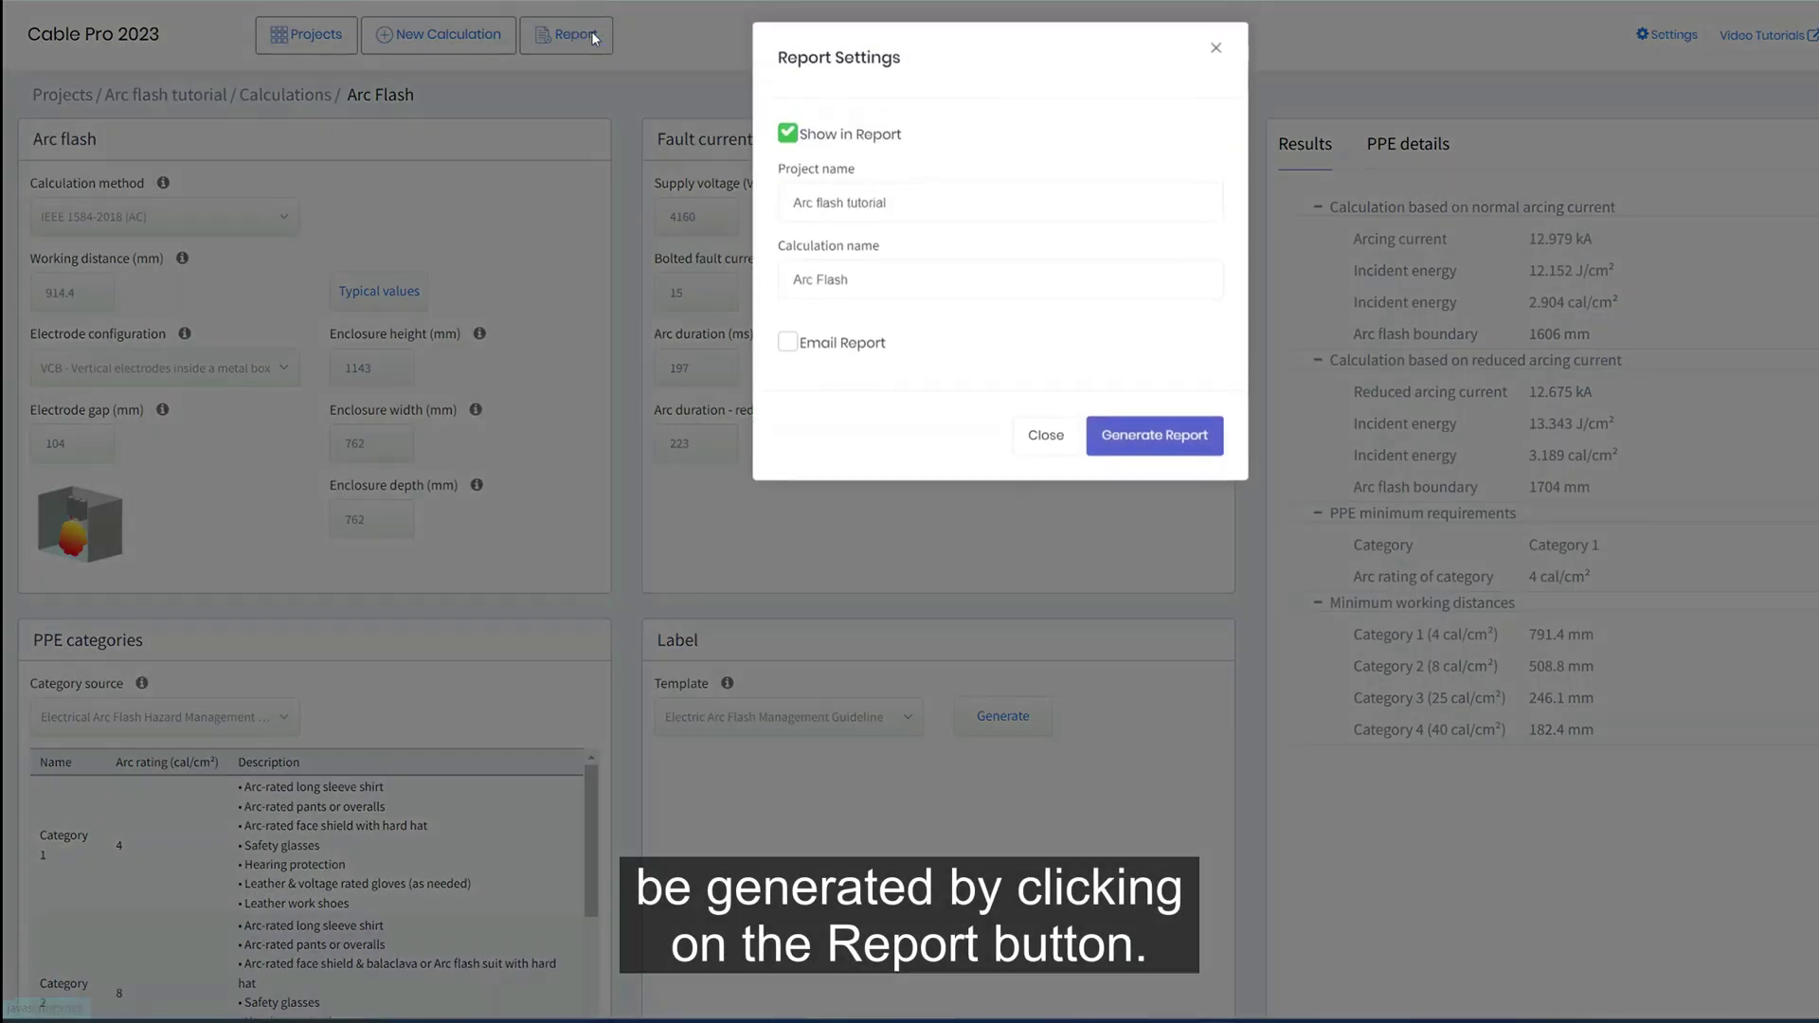
click(1188, 445)
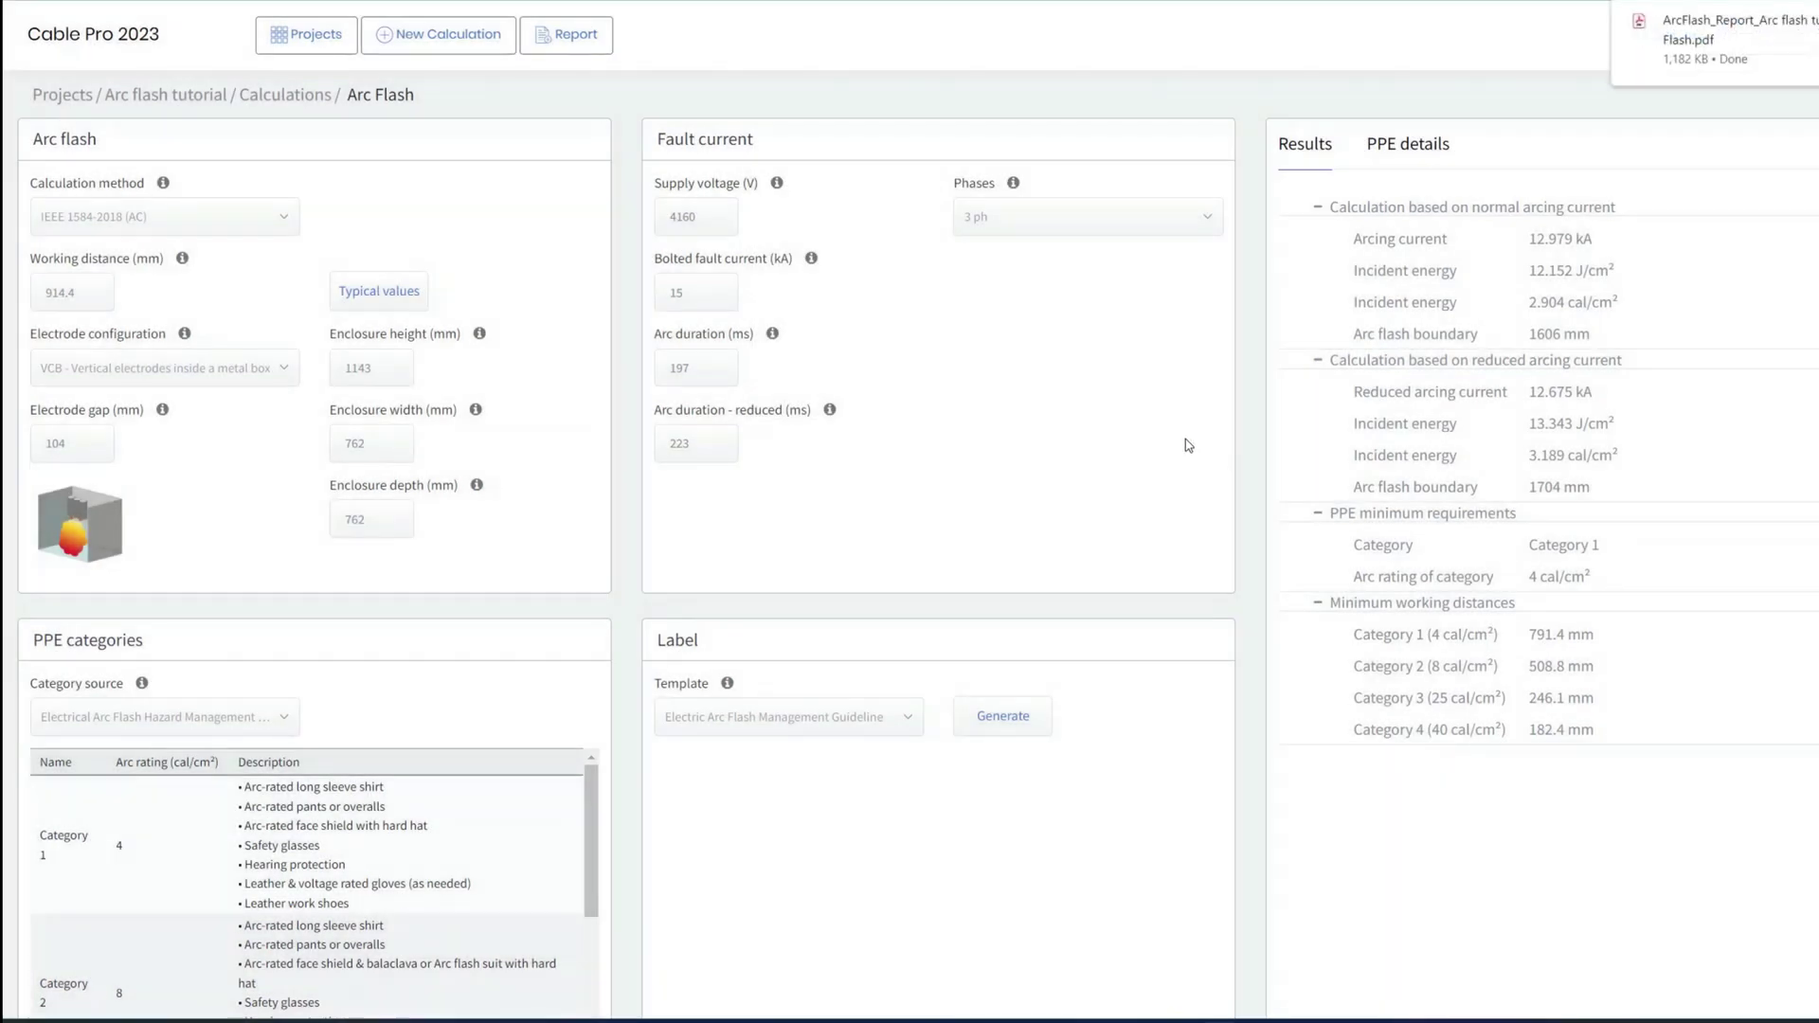
click(1685, 31)
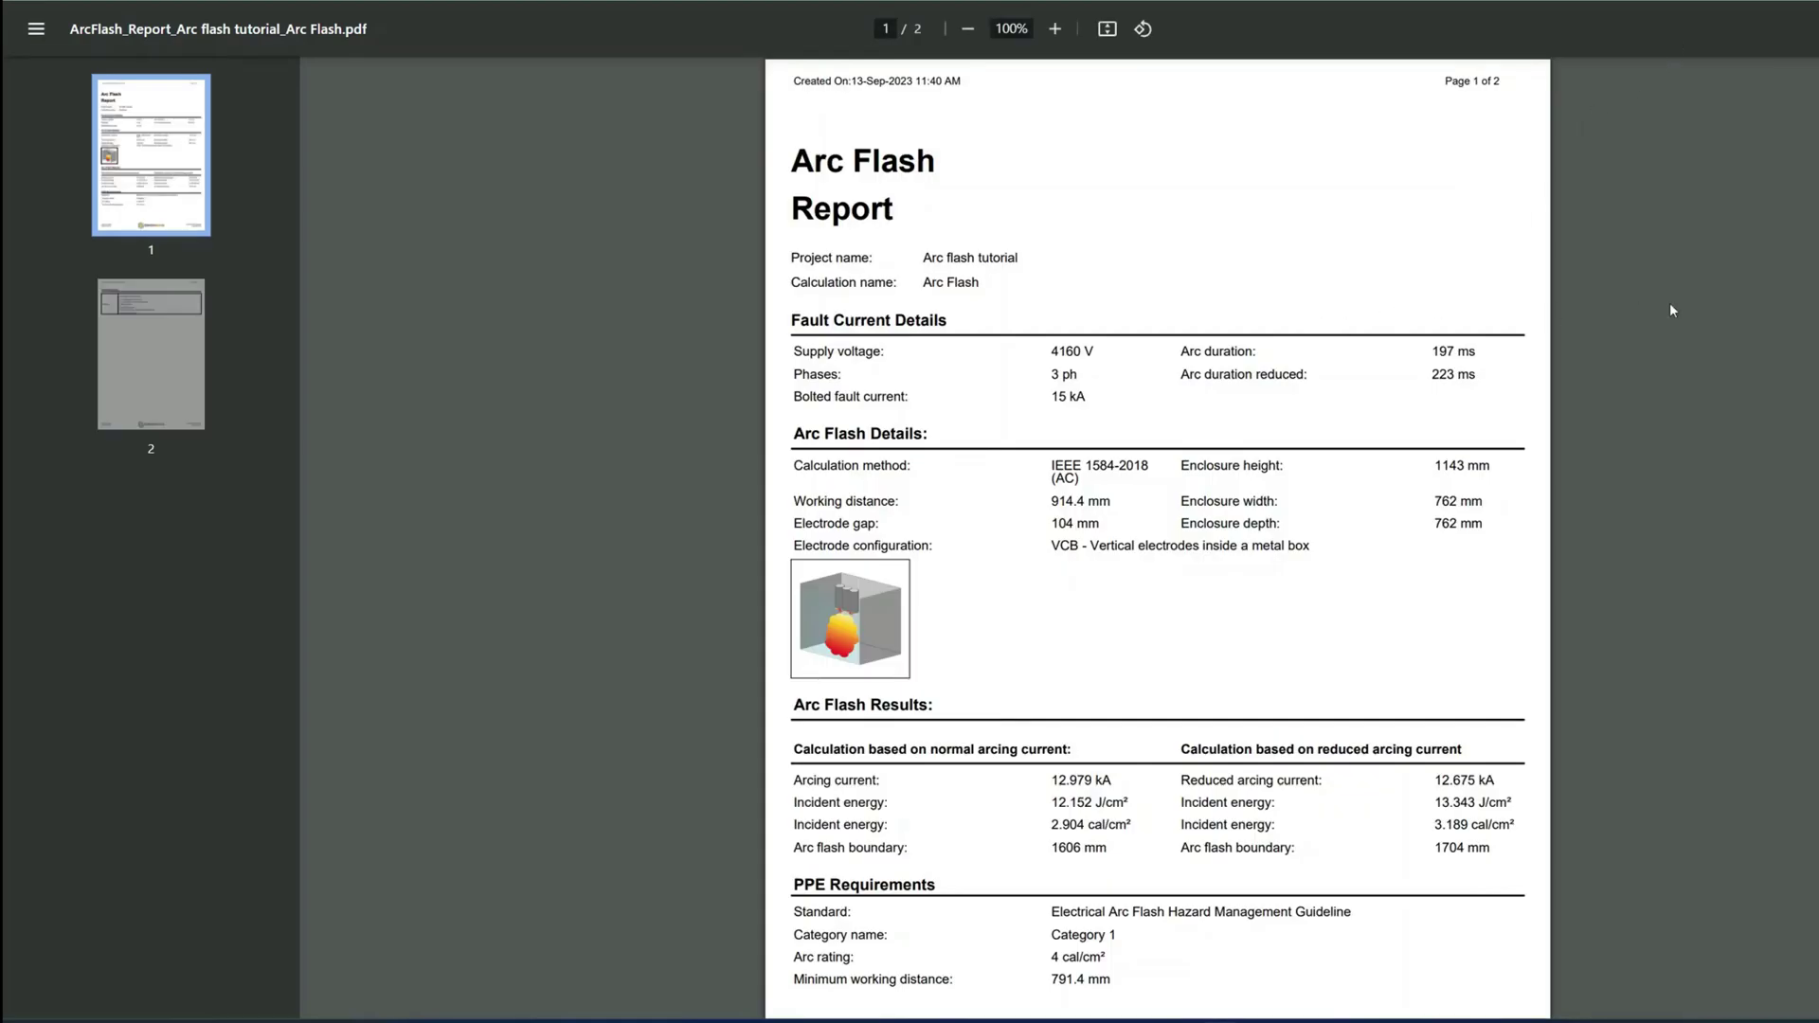
Scroll through the arc flash report PDF.
scroll(1770, 335, down, 5)
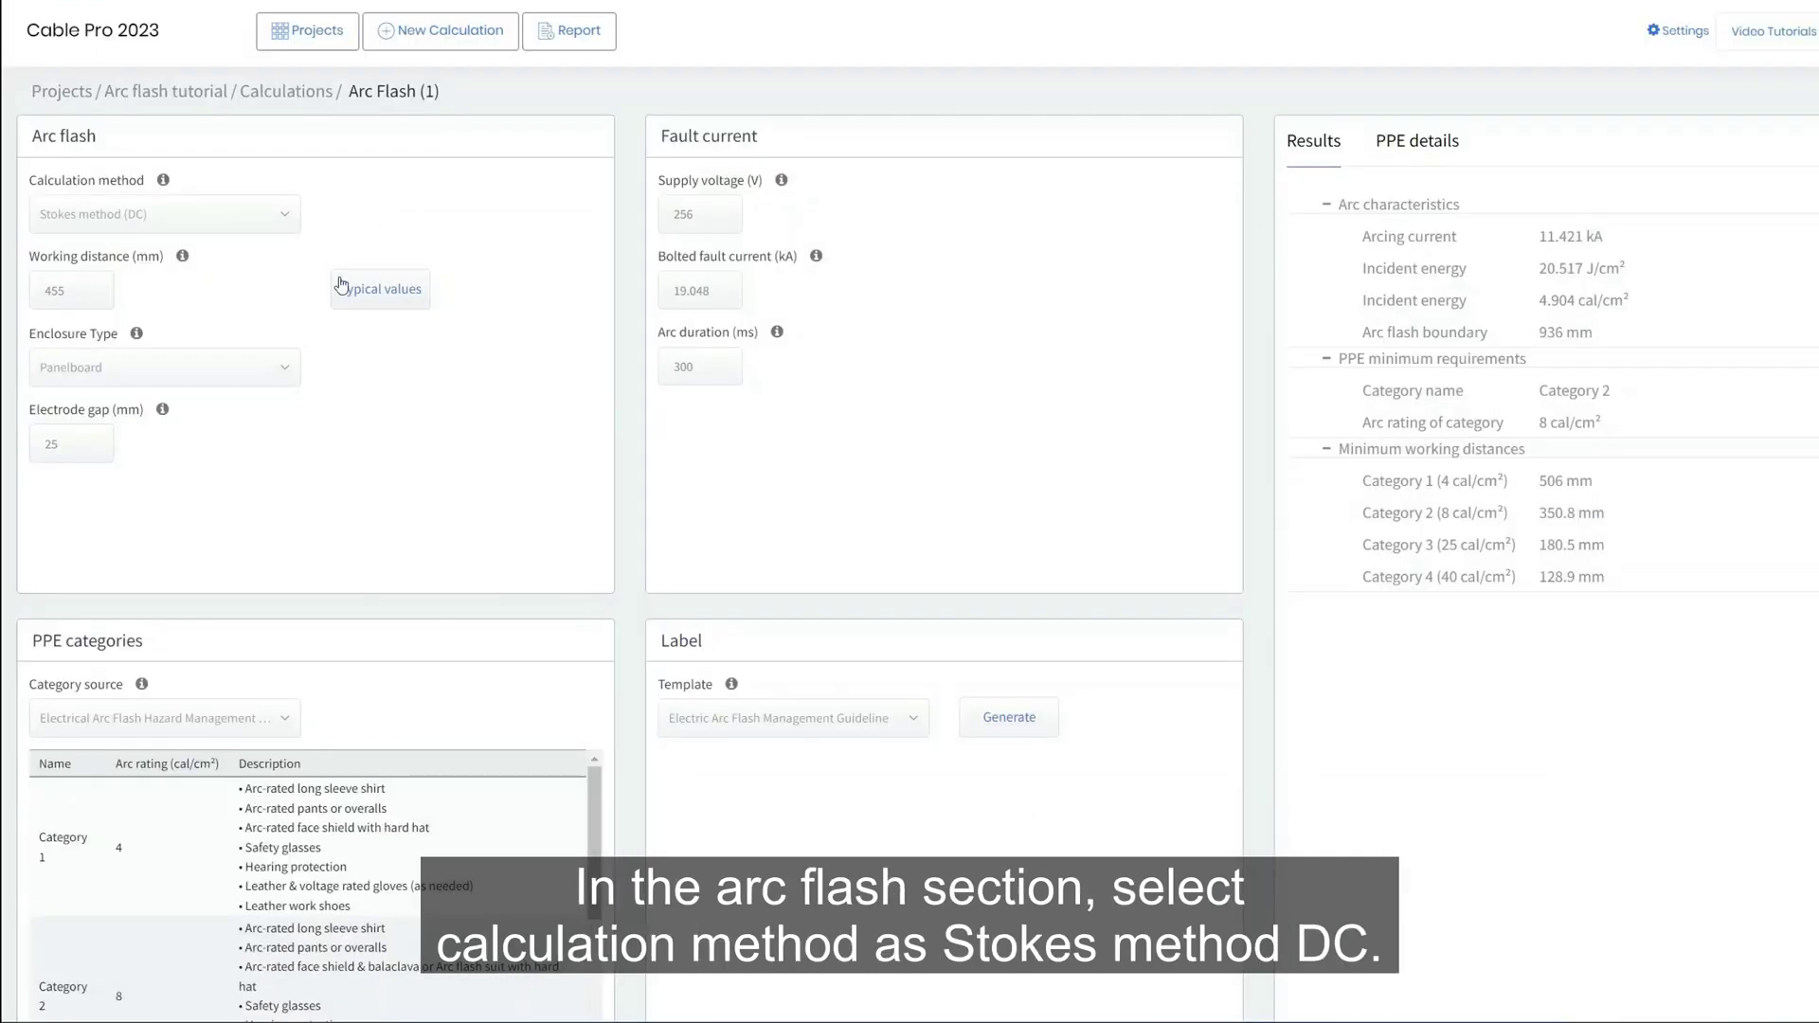
Set the calculation method to Stokes method (DC).
click(284, 214)
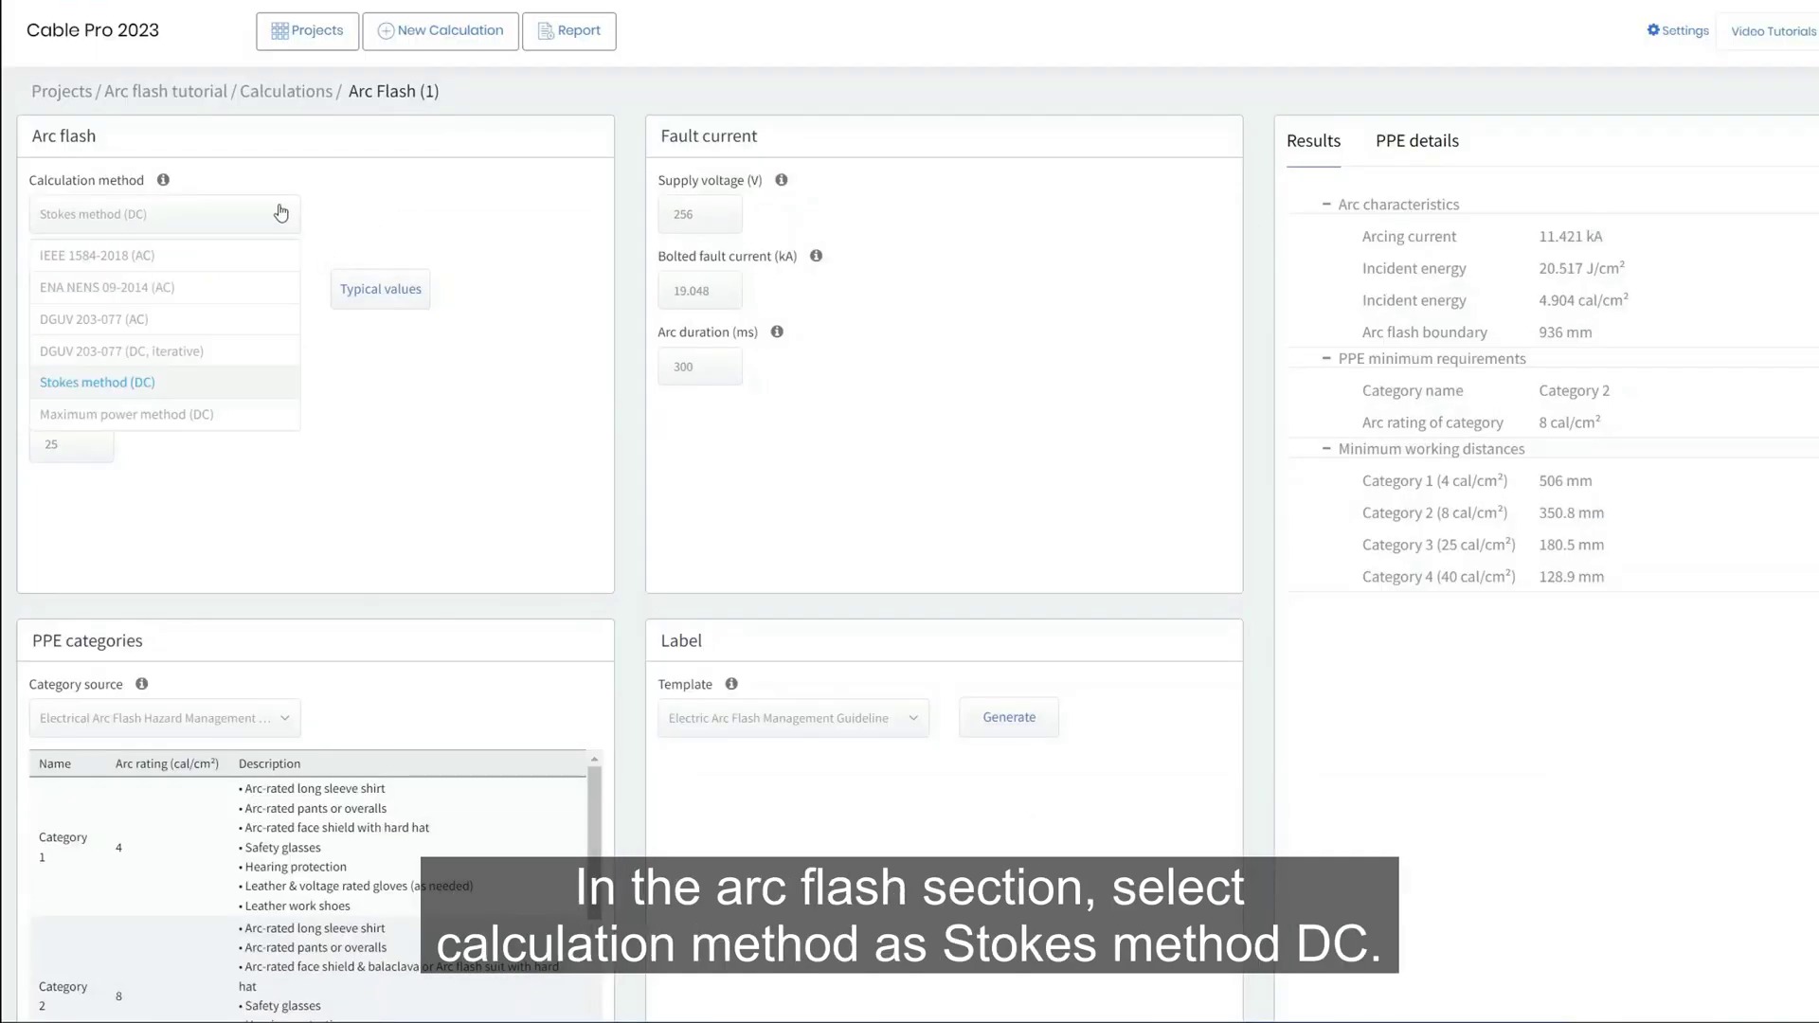
click(157, 382)
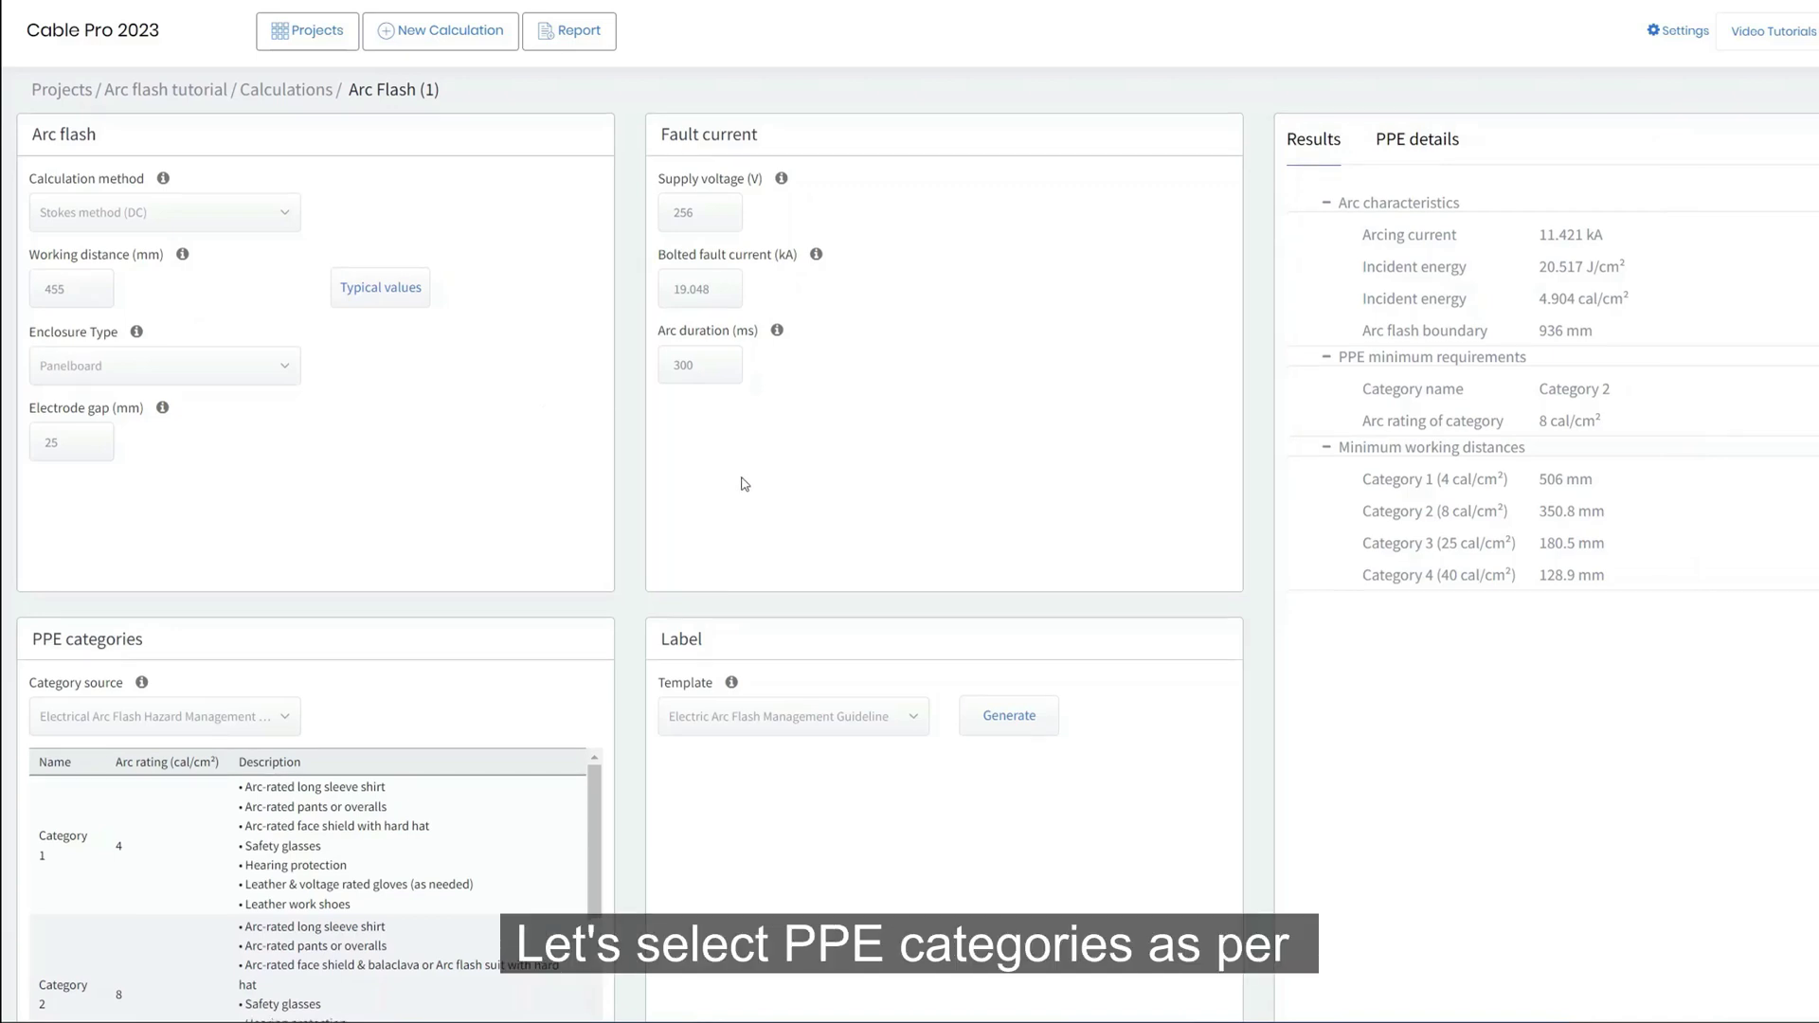
Choose NFPA 70E-2021 Table 130.7(C)(15)(c) as the category source and review Results.
scroll(744, 483, down, 2)
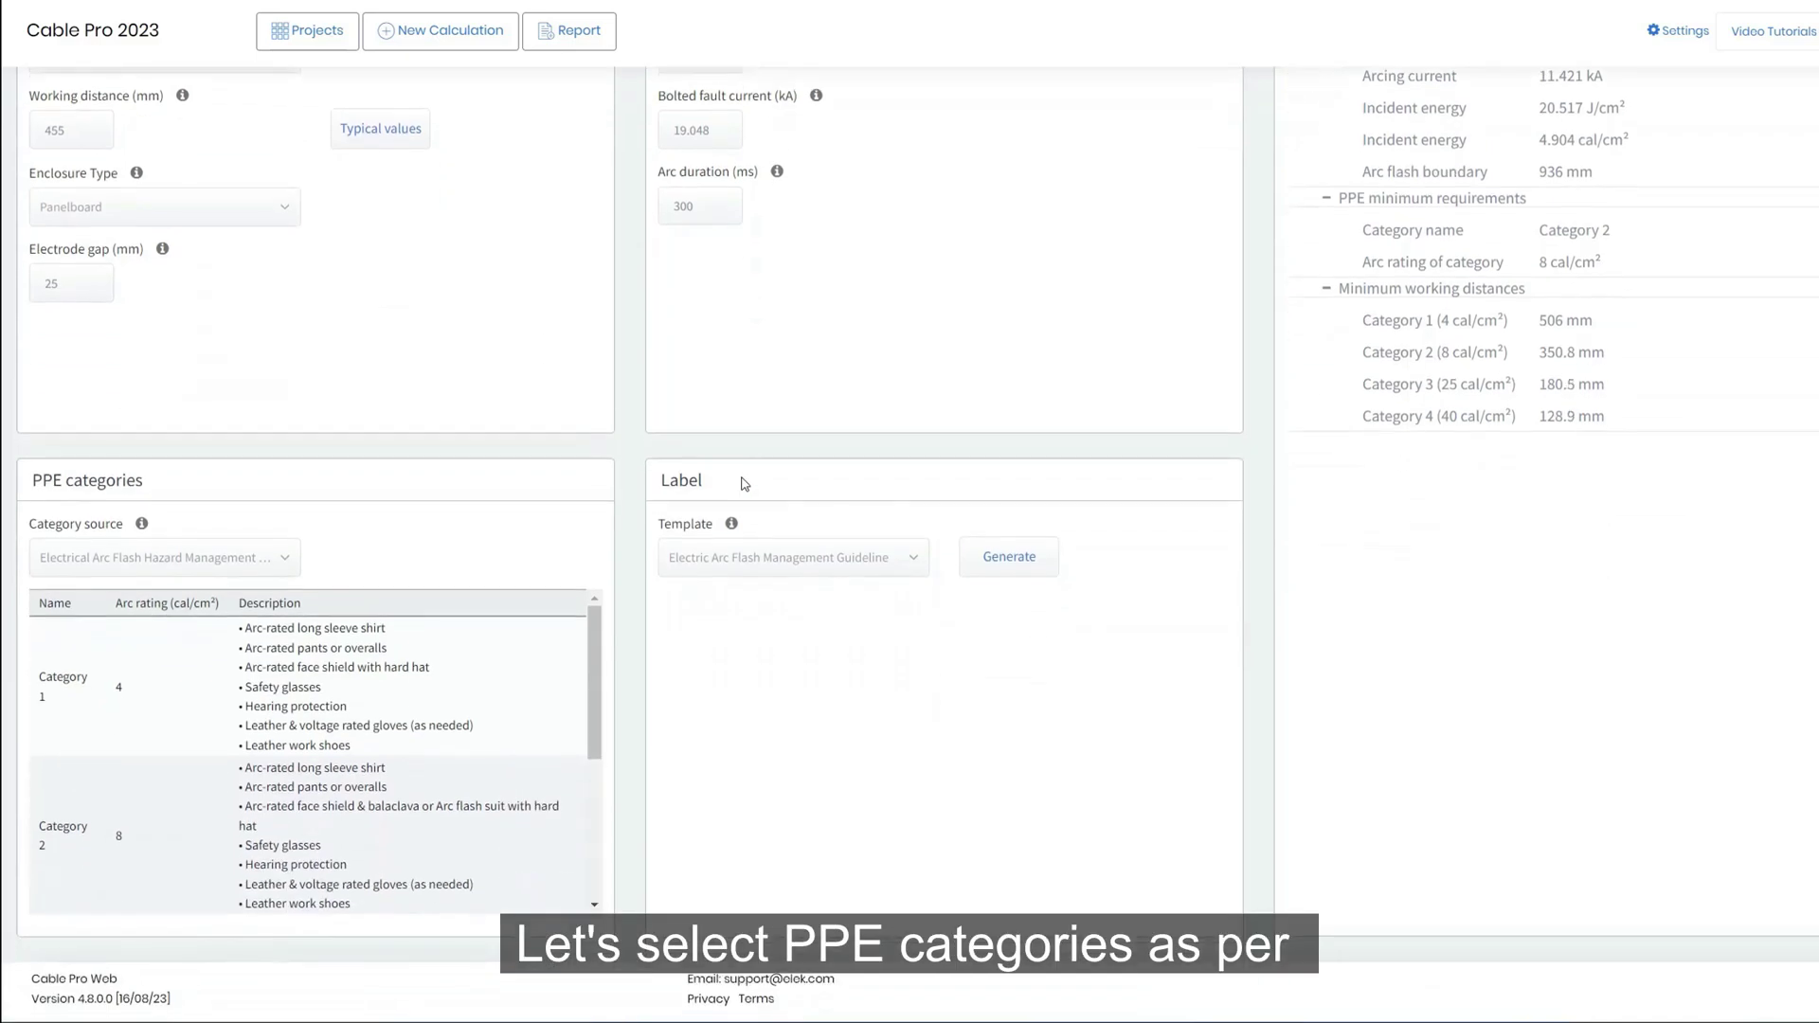
click(278, 565)
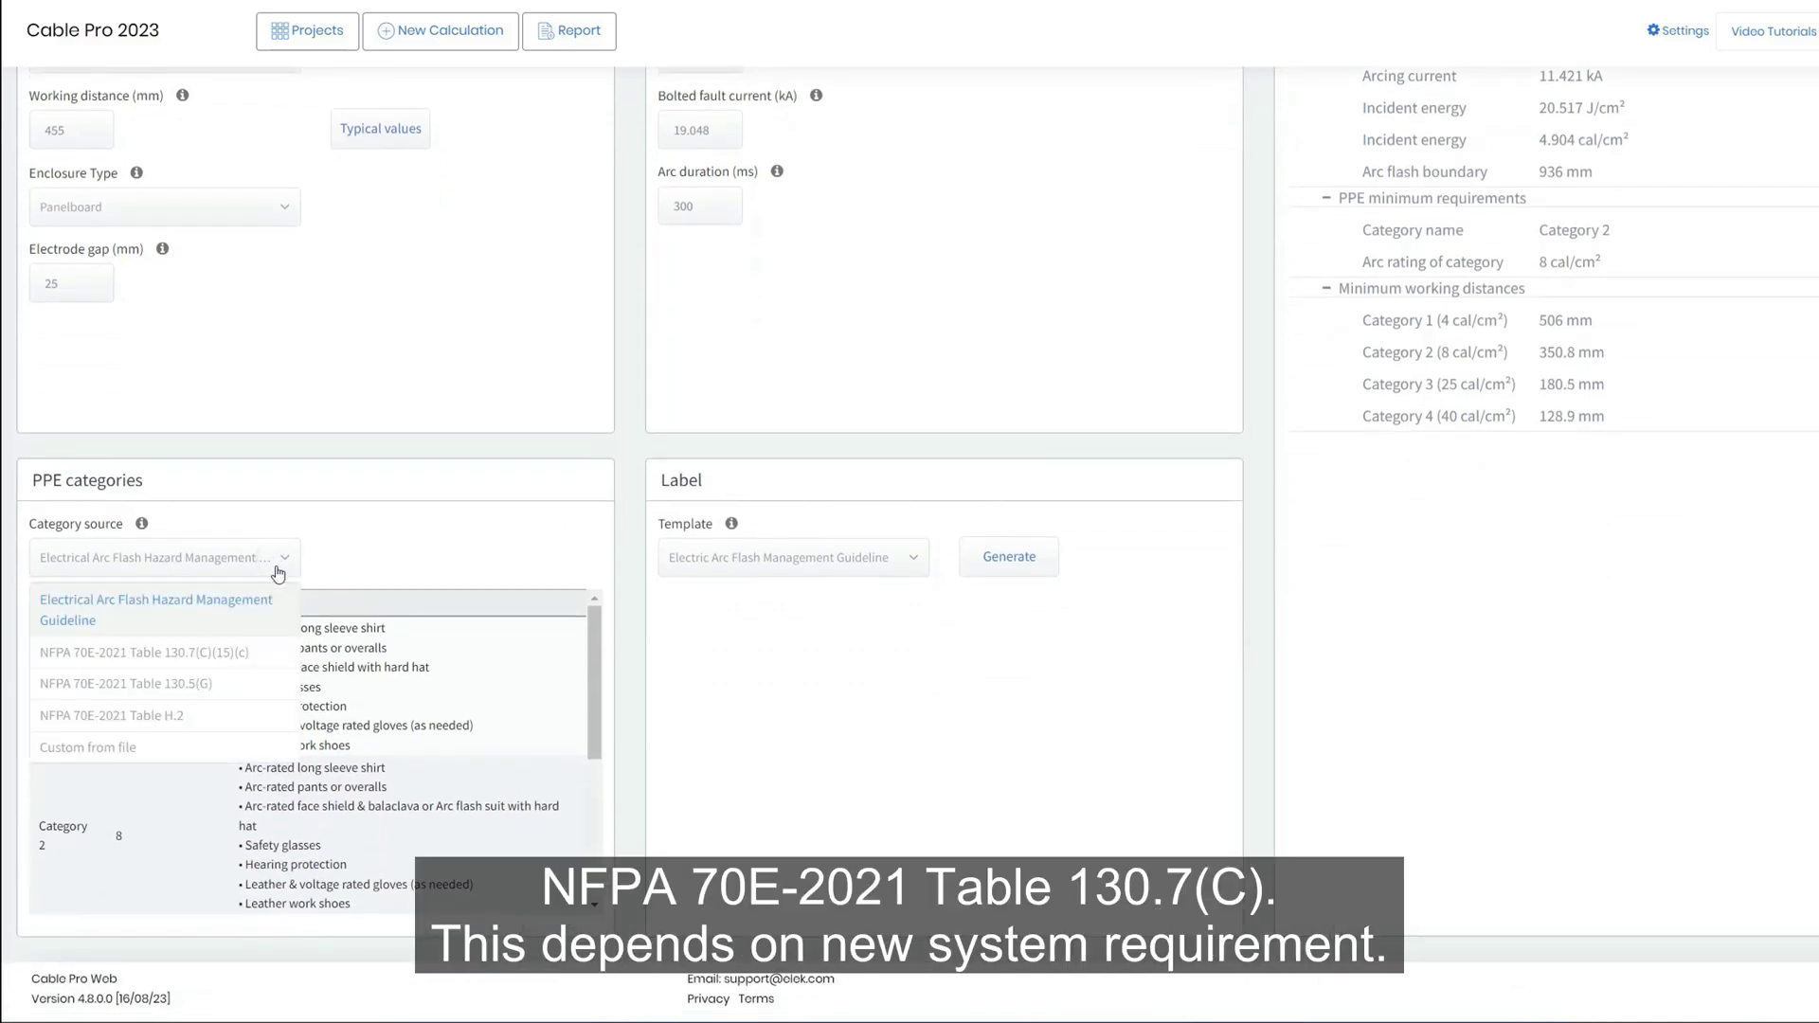
click(185, 654)
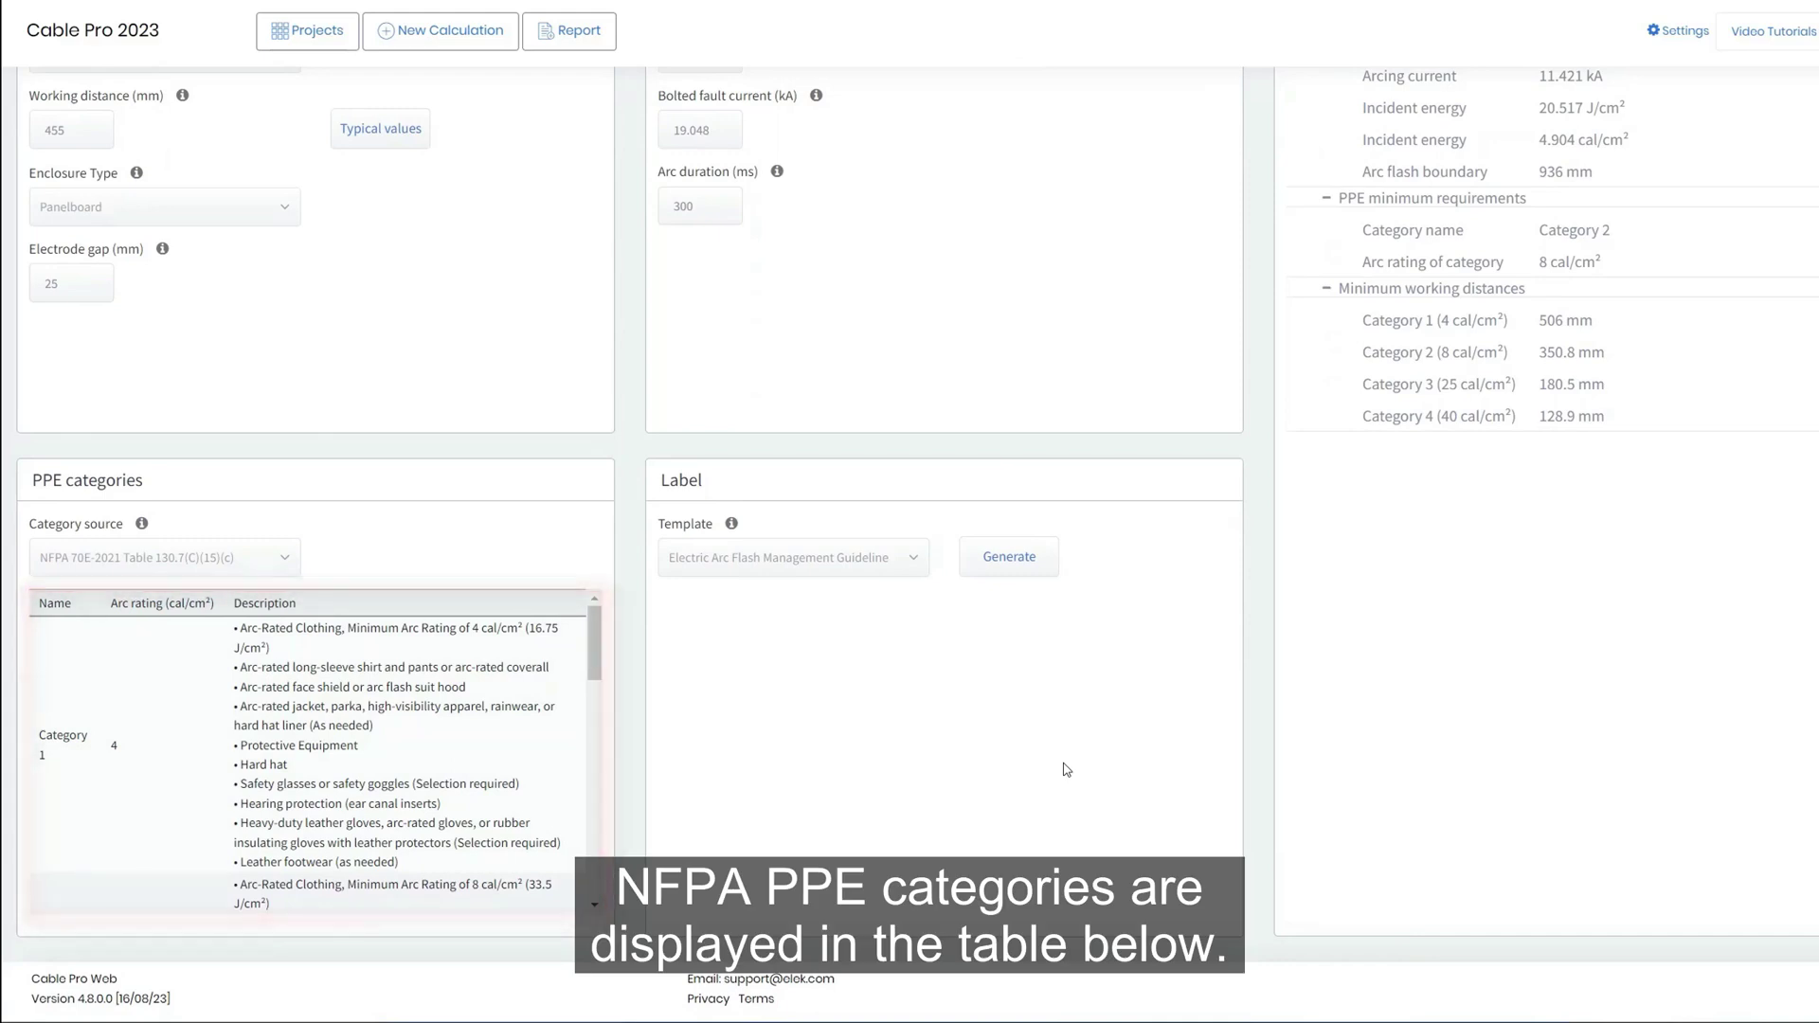
scroll(1066, 770, up, 2)
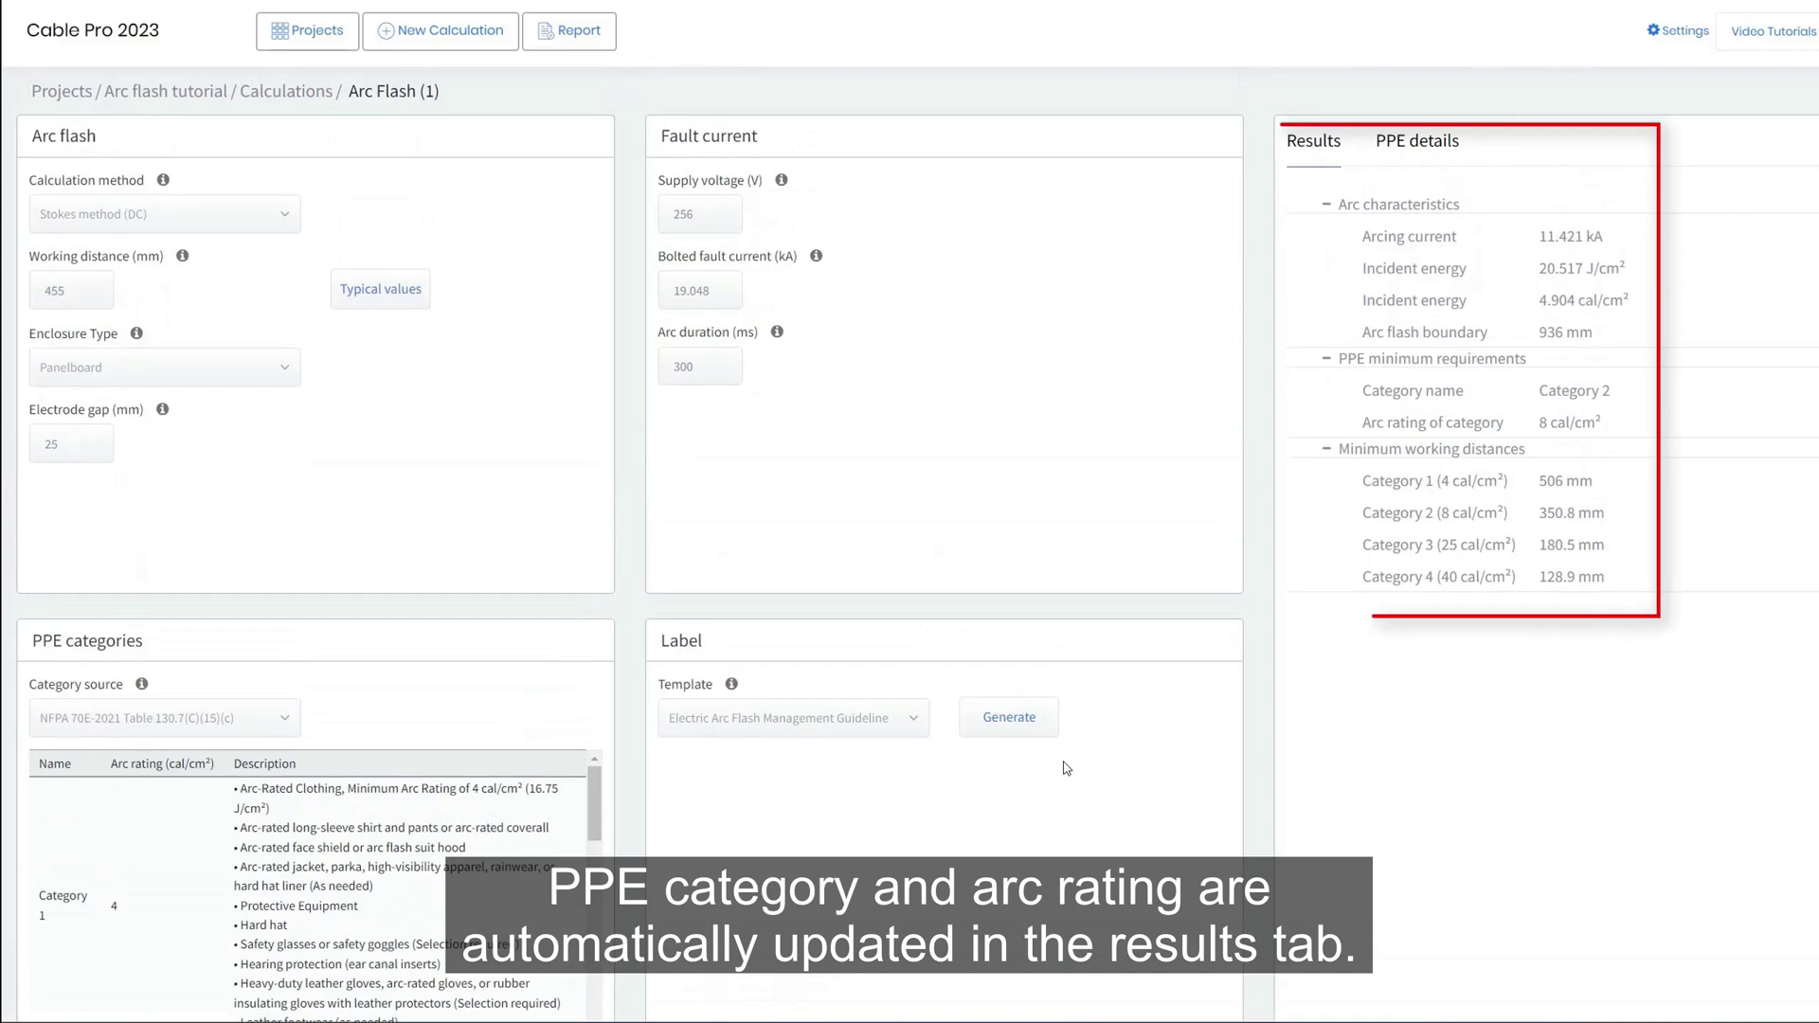